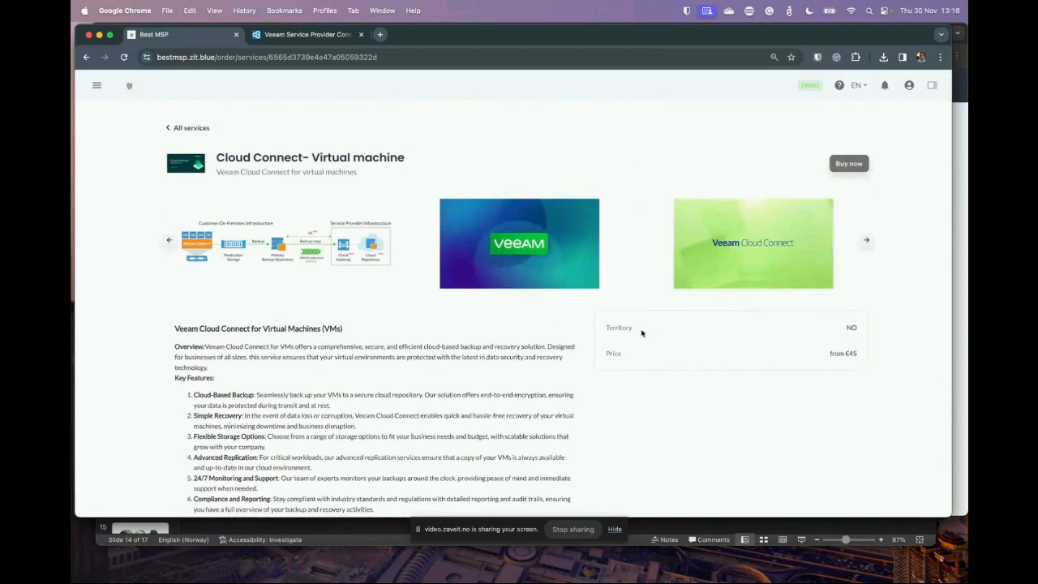
# Start the Veeam VM backup order and set the number of VMs to 25
pyautogui.click(846, 170)
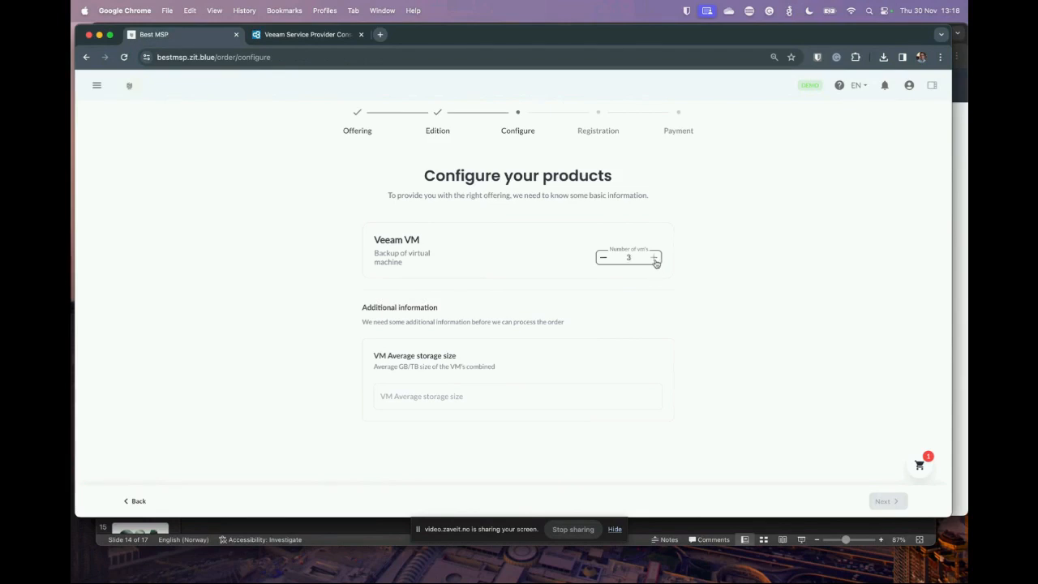
pyautogui.click(656, 263)
pyautogui.moveTo(638, 258); pyautogui.dragTo(596, 263)
pyautogui.press('BackSpace')
pyautogui.write('25')
# Set the average VM storage size to 100Gb and continue to registration
pyautogui.click(598, 388)
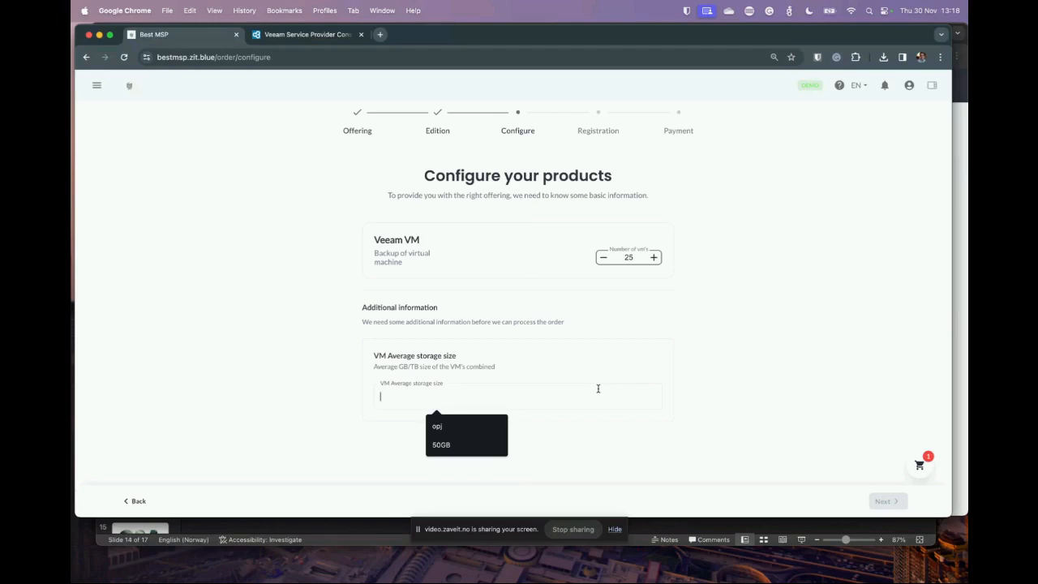
pyautogui.write('80gb')
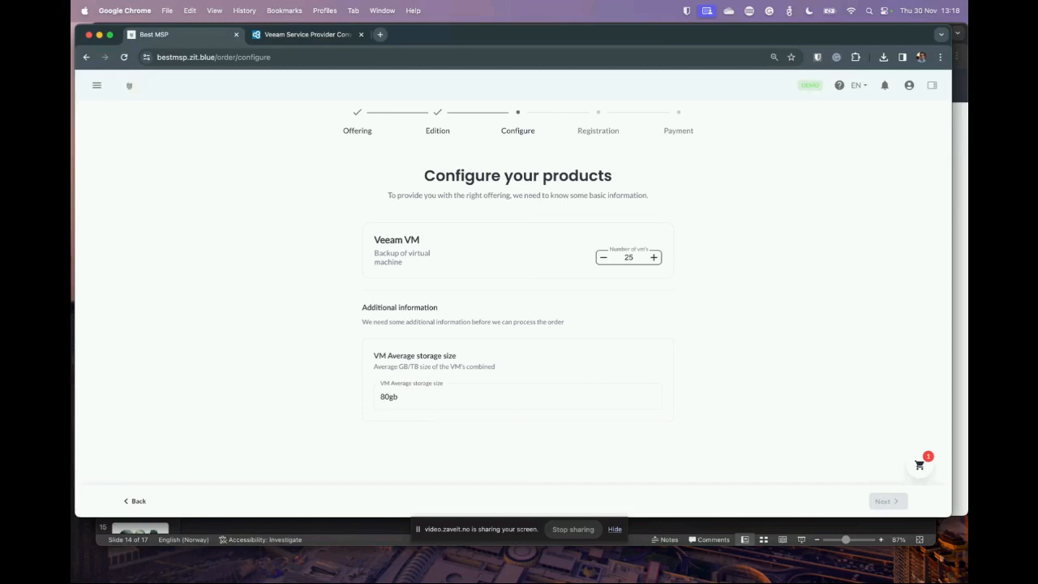
pyautogui.press('BackSpace')
pyautogui.press('BackSpace')
pyautogui.press('BackSpace')
pyautogui.press('BackSpace')
pyautogui.write('100gbb')
pyautogui.click(823, 380)
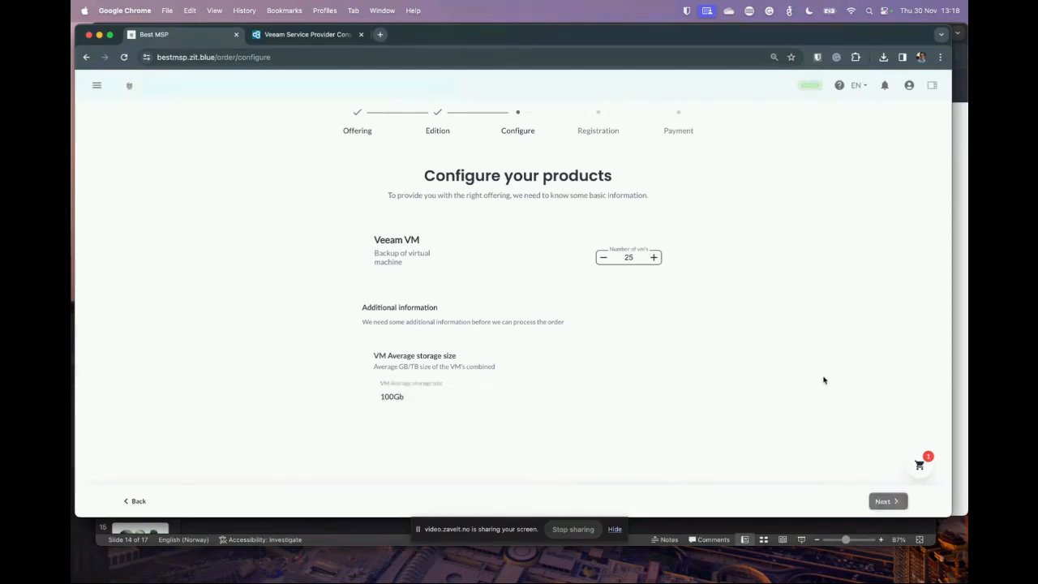
pyautogui.click(889, 504)
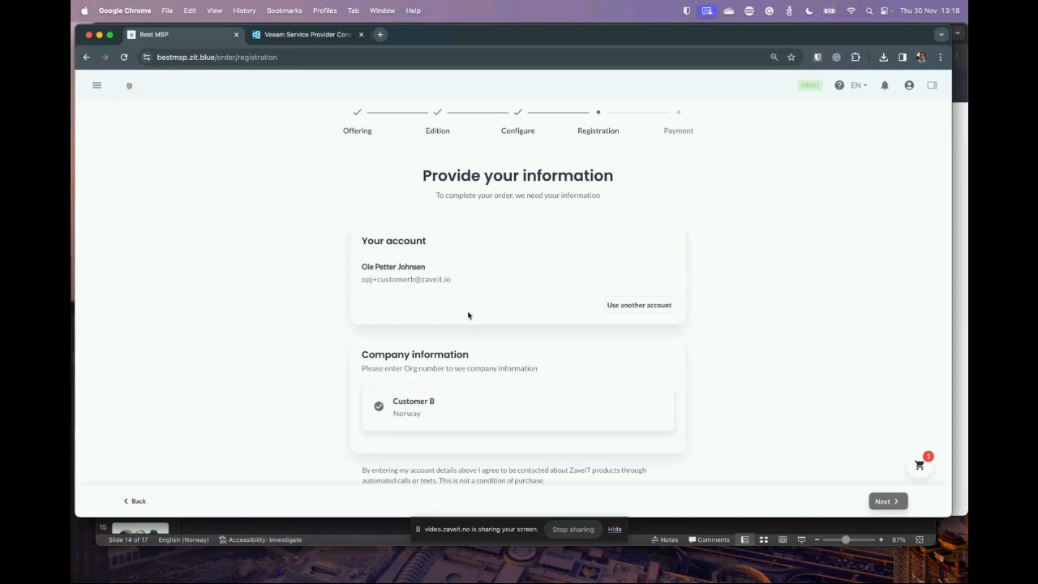
# Continue to checkout and choose the 3-year agreement for 5% off
pyautogui.scroll(-1, 468, 316)
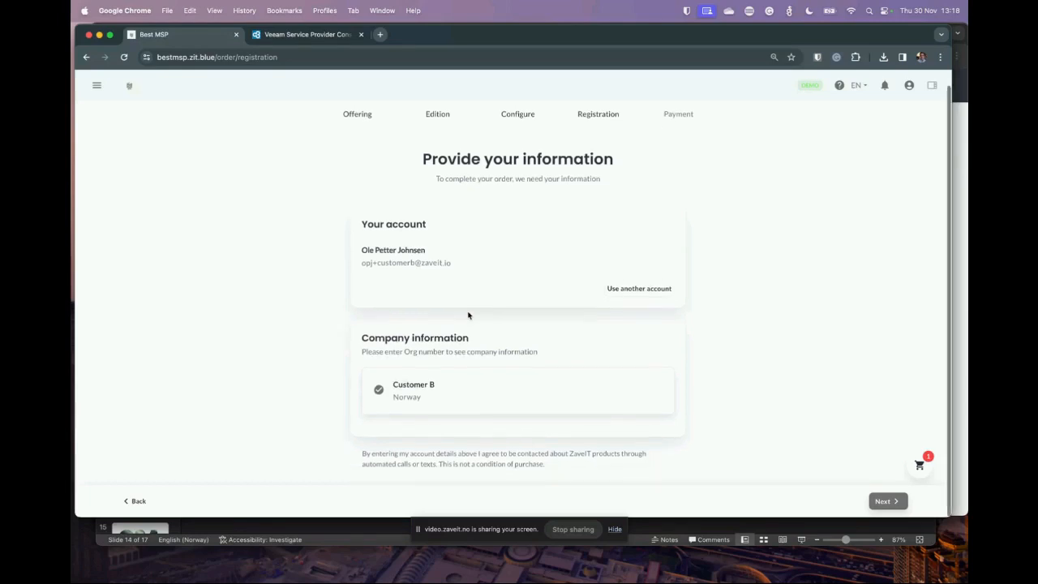
pyautogui.click(883, 500)
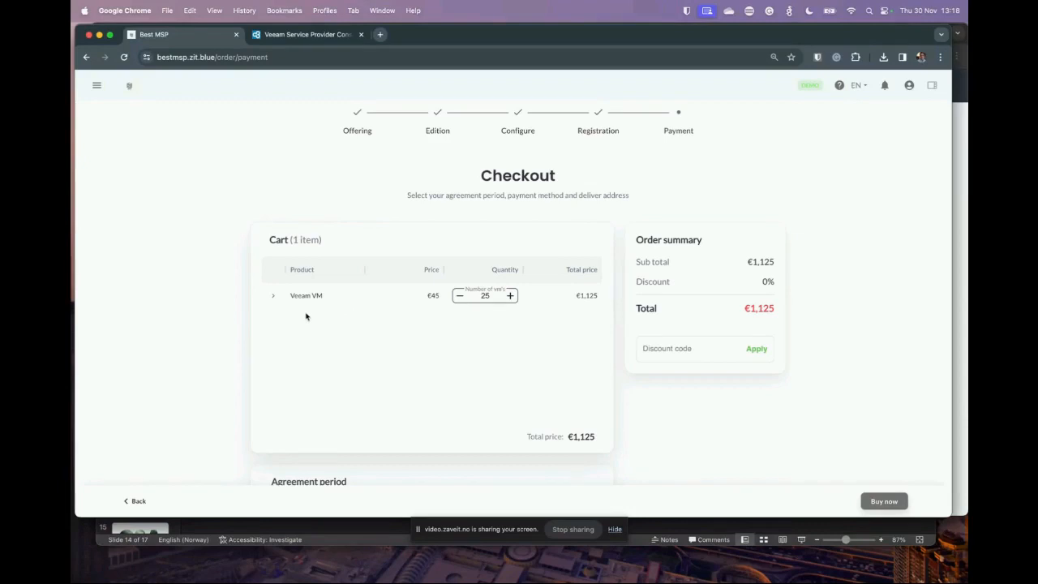
pyautogui.scroll(-1, 390, 316)
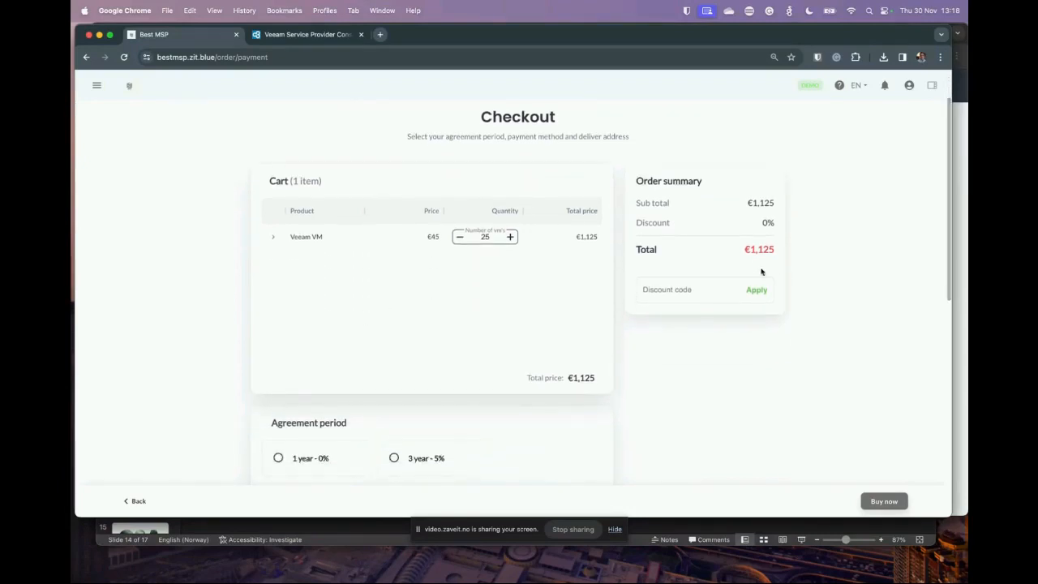
pyautogui.scroll(-3, 577, 357)
pyautogui.click(301, 342)
pyautogui.click(393, 334)
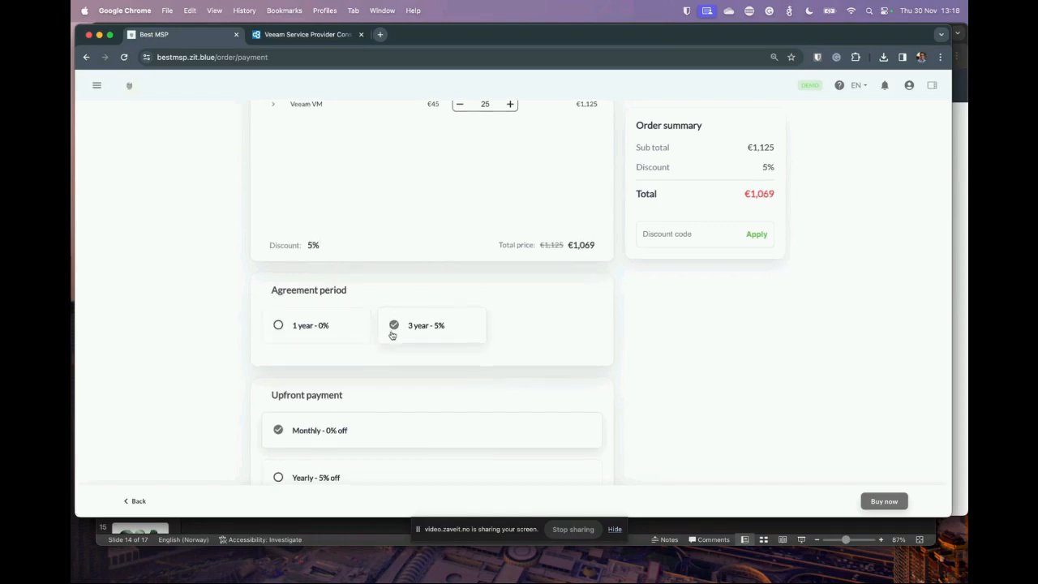
# Pay yearly upfront for an extra 5% off and place the order
pyautogui.scroll(-1, 360, 403)
pyautogui.click(358, 426)
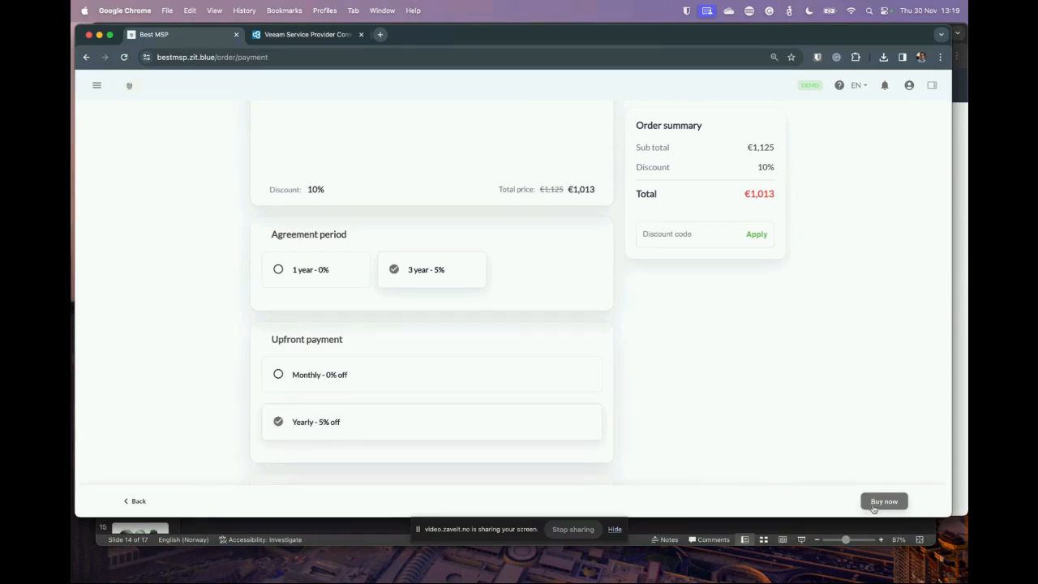
pyautogui.click(873, 508)
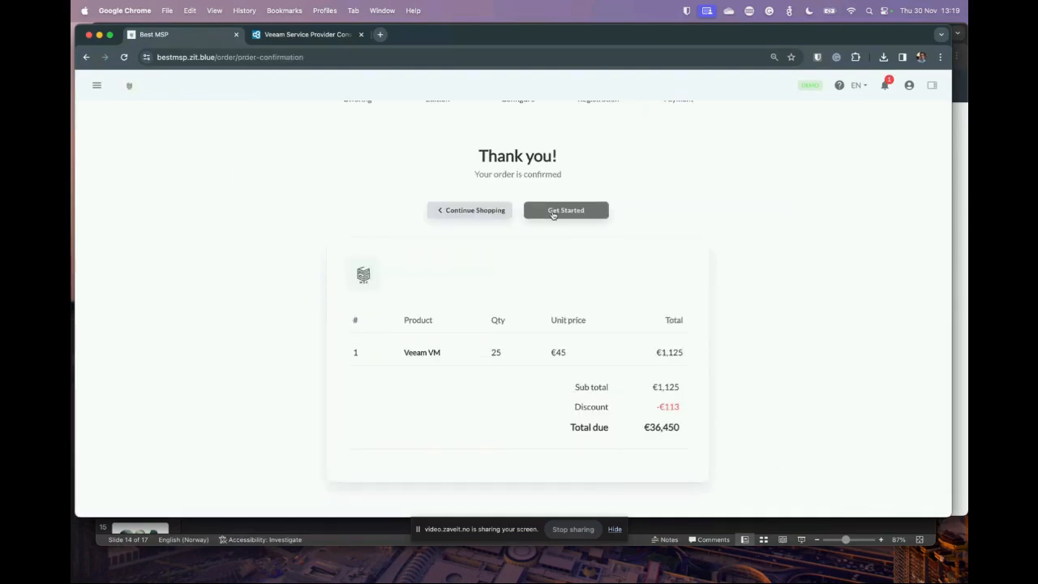
# Go to the dashboard and open the Deploy page under Additional tools
pyautogui.click(554, 213)
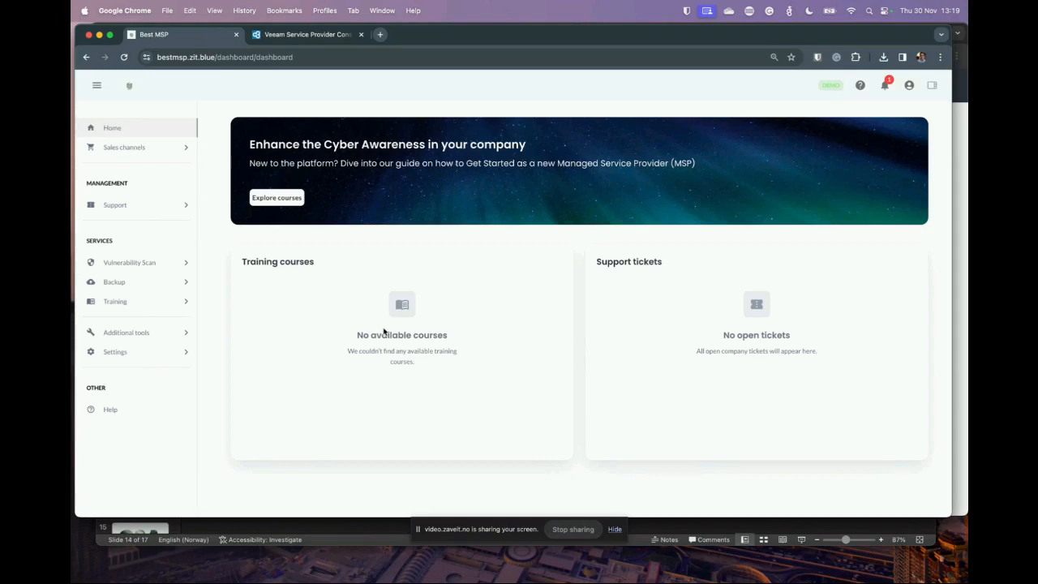
pyautogui.click(166, 337)
pyautogui.click(157, 354)
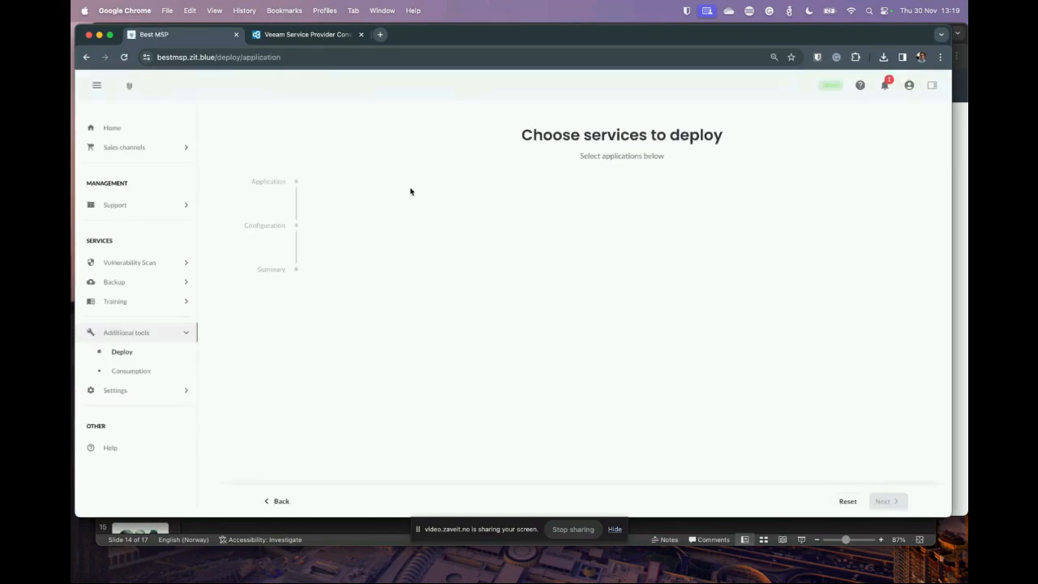
pyautogui.click(151, 354)
# View the support ticket list, then return to the dashboard home
pyautogui.click(908, 86)
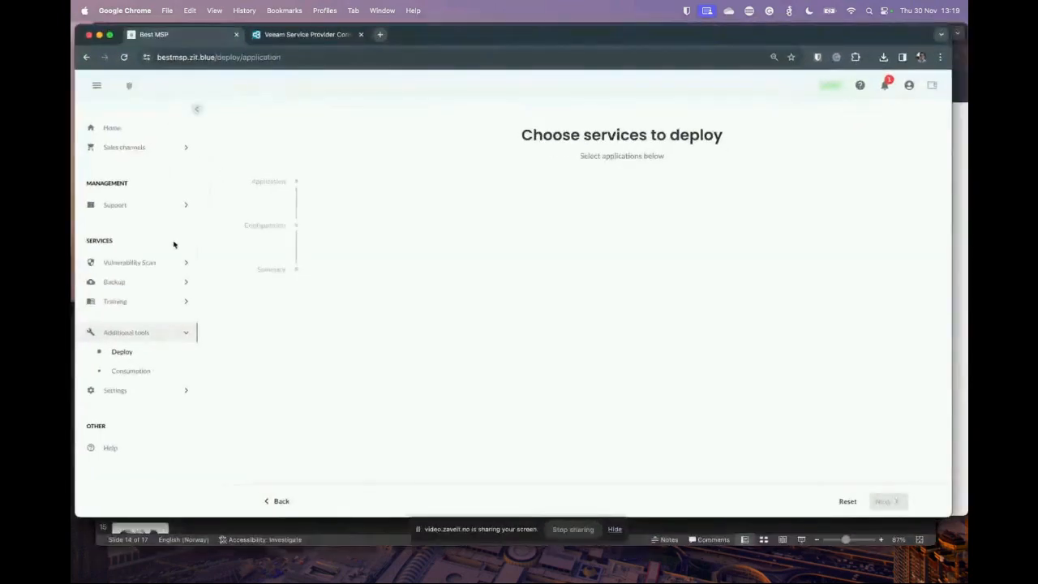
pyautogui.click(130, 205)
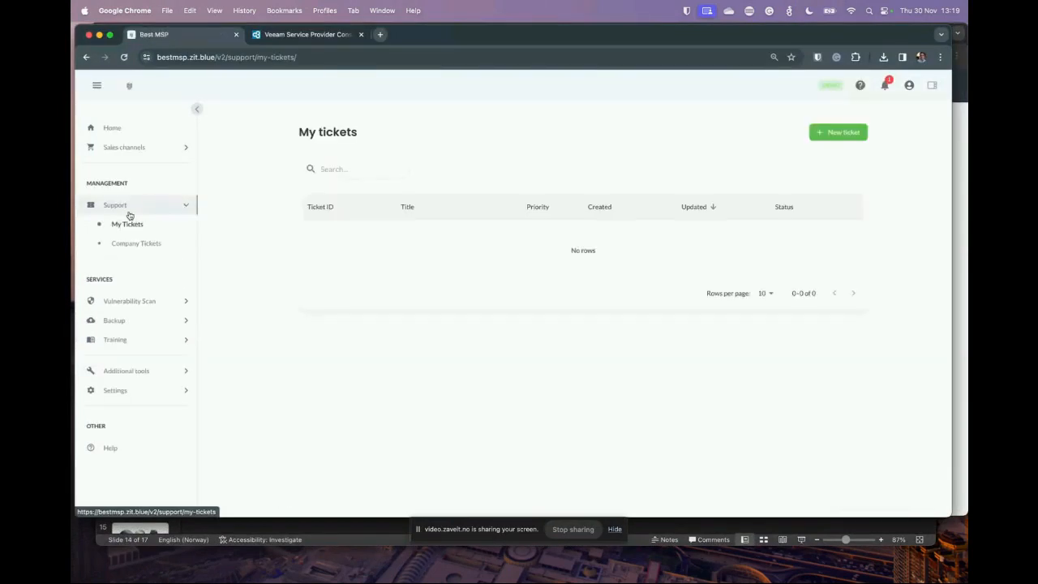
pyautogui.click(136, 135)
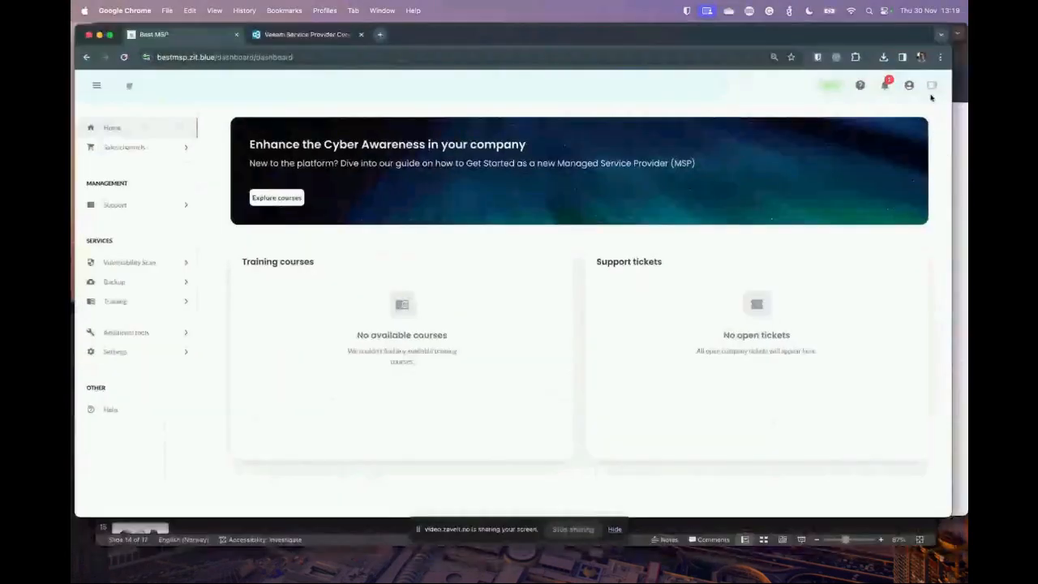
pyautogui.click(909, 85)
# Log out of the customer account and verify the MSP login with the e-mailed code
pyautogui.click(834, 198)
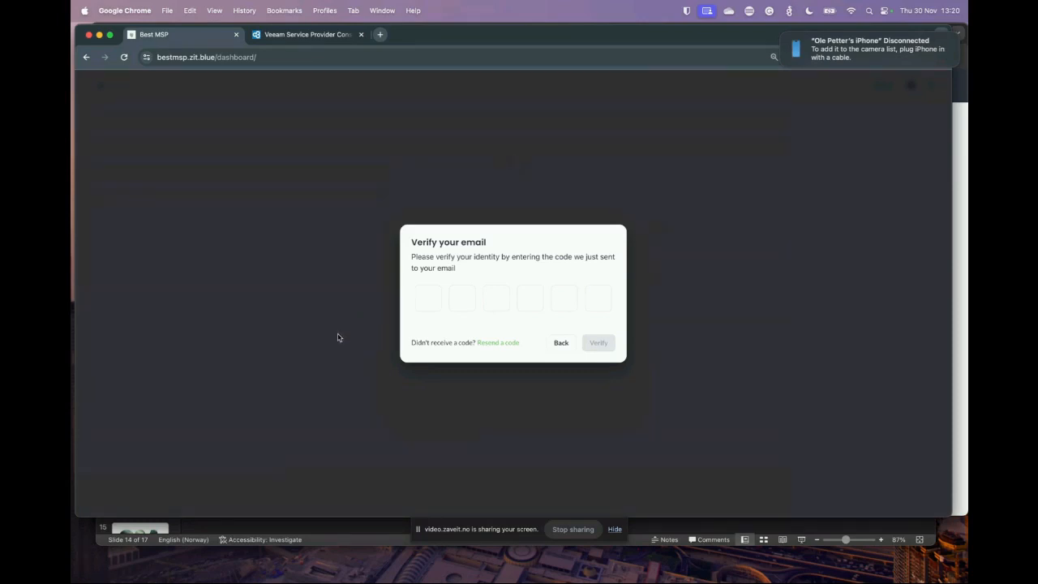
pyautogui.click(435, 303)
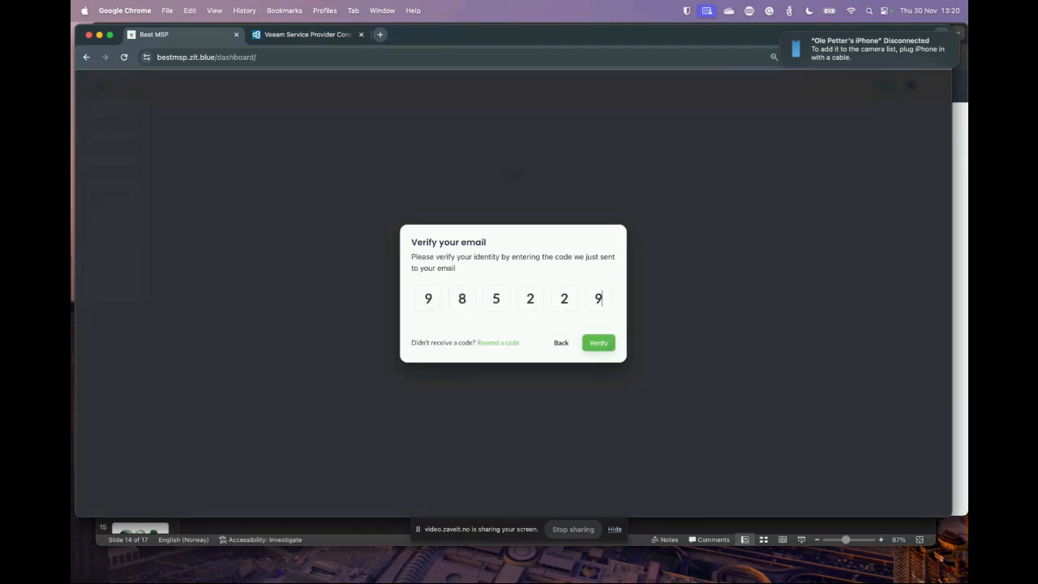
pyautogui.scroll(-2, 144, 459)
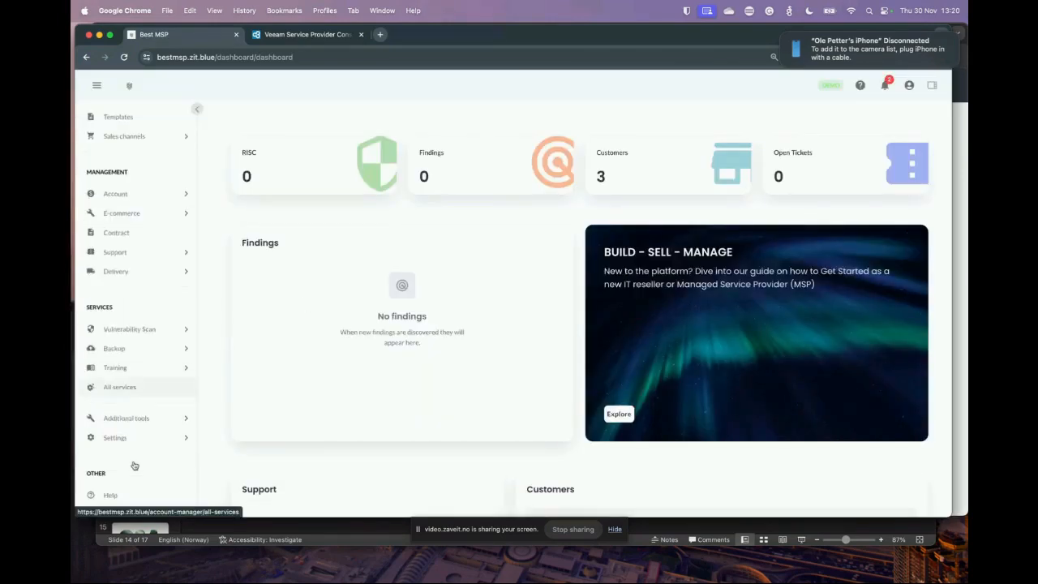
pyautogui.click(166, 418)
# Choose Customer B, select the Veeam Cloud Connect backup service, and reach its deployment overview
pyautogui.click(156, 436)
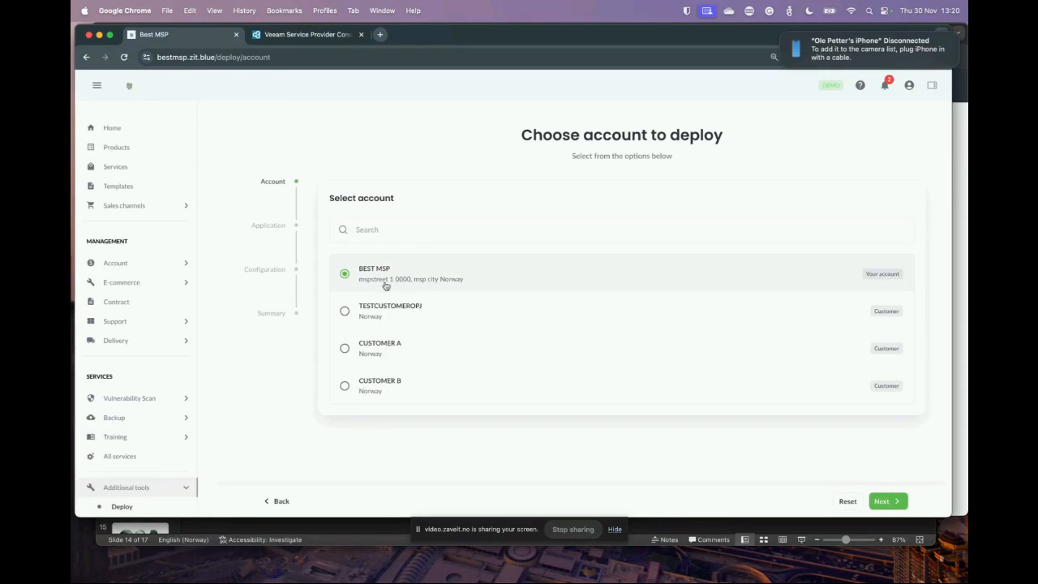
pyautogui.click(410, 382)
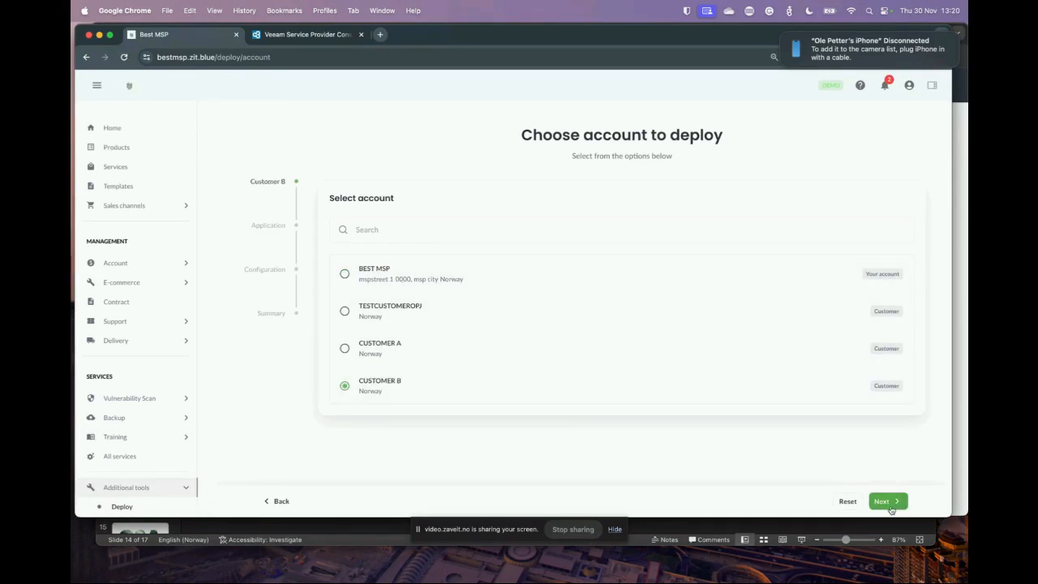
pyautogui.click(887, 501)
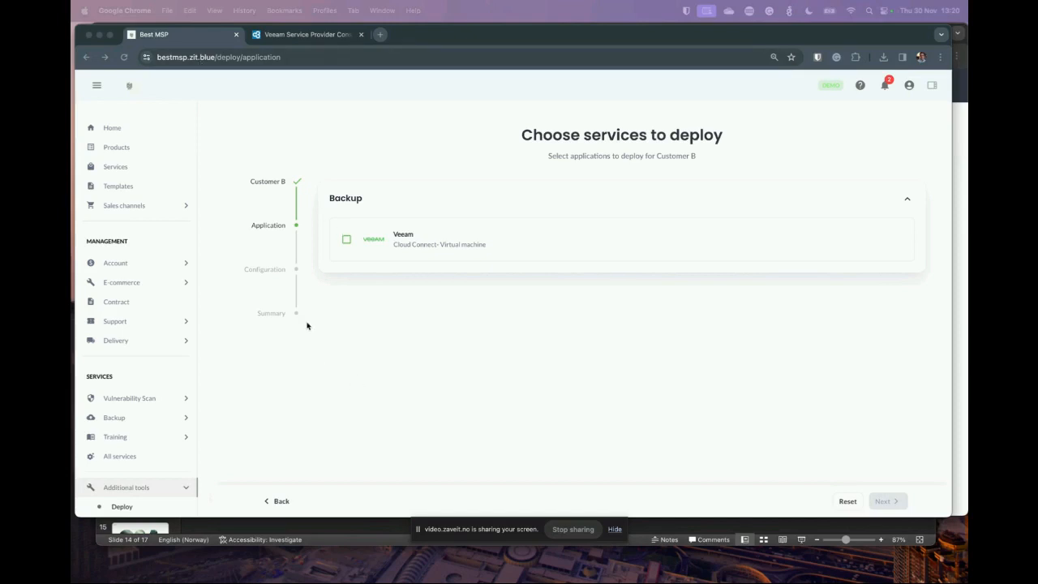
pyautogui.click(337, 245)
pyautogui.click(347, 240)
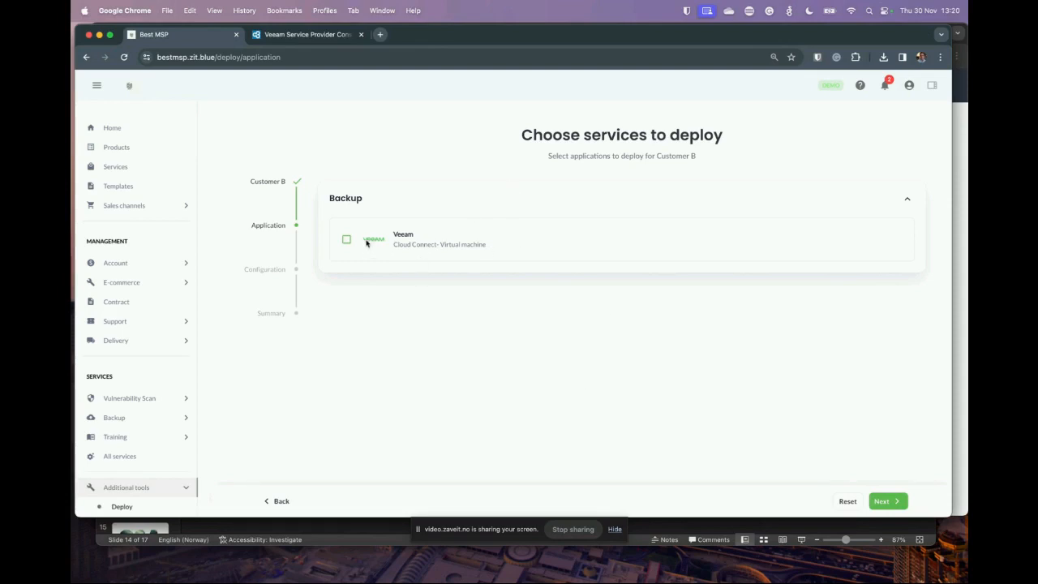
pyautogui.click(893, 502)
pyautogui.scroll(-1, 657, 332)
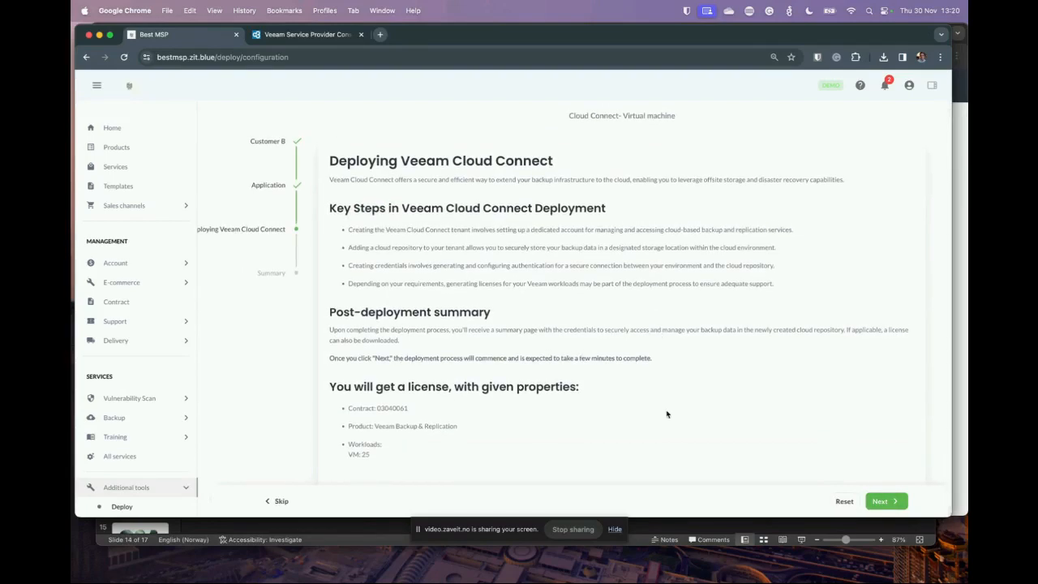
# Launch the Veeam deployment and switch to the incognito Global MSP dashboard
pyautogui.click(884, 505)
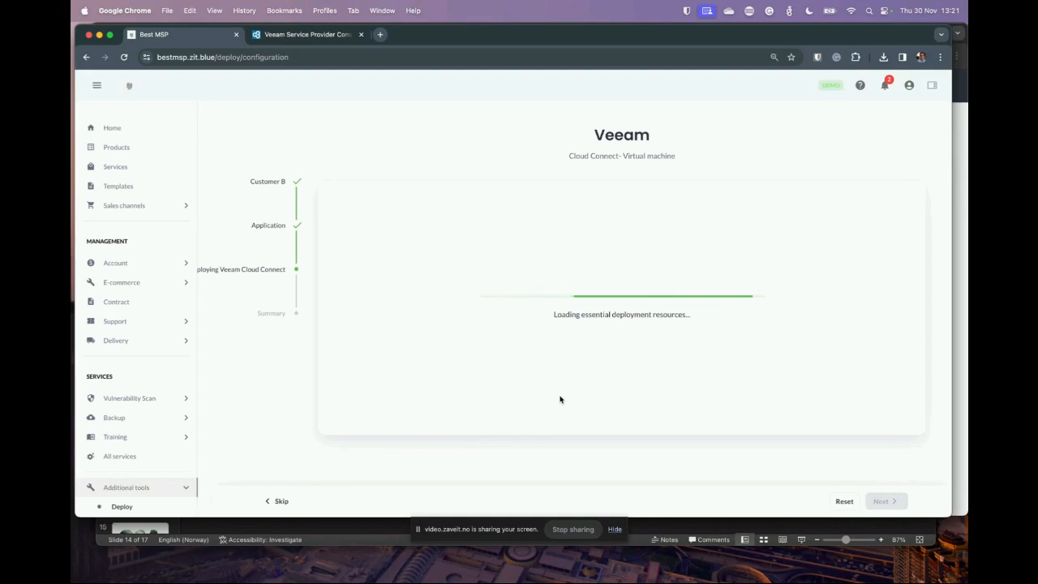
pyautogui.click(966, 241)
pyautogui.click(920, 86)
# Open Settings > Integrations and add a new Veeam integration
pyautogui.click(599, 94)
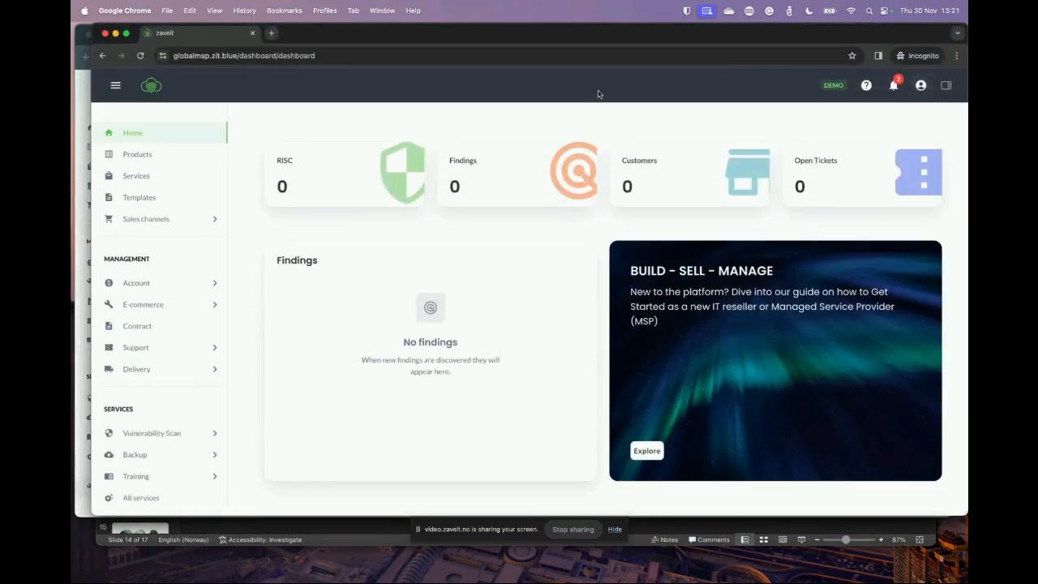
pyautogui.scroll(-1, 193, 304)
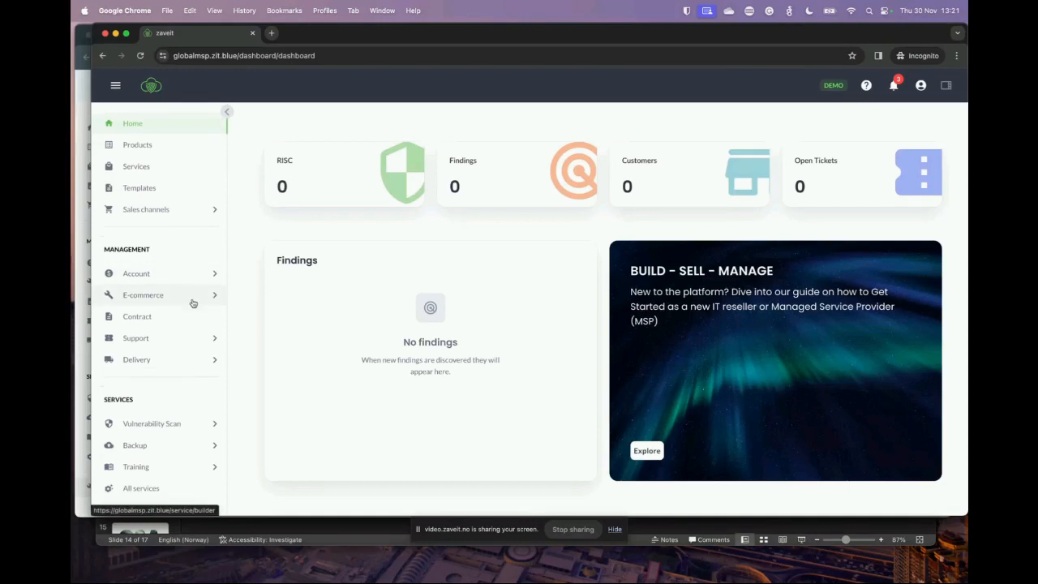
pyautogui.scroll(-3, 193, 304)
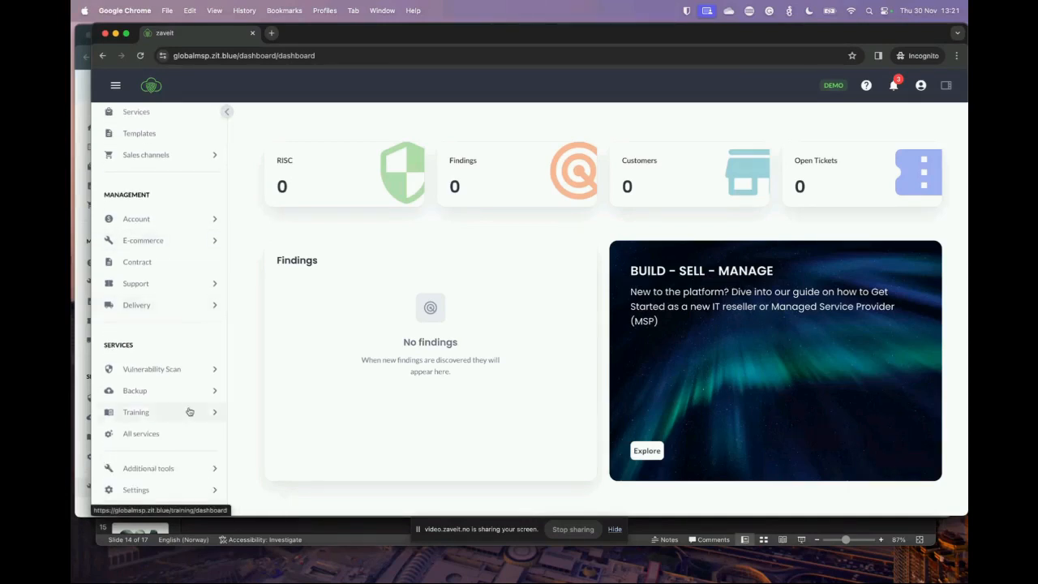
pyautogui.scroll(-4, 219, 414)
pyautogui.click(215, 430)
pyautogui.scroll(-5, 215, 433)
pyautogui.scroll(-2, 192, 424)
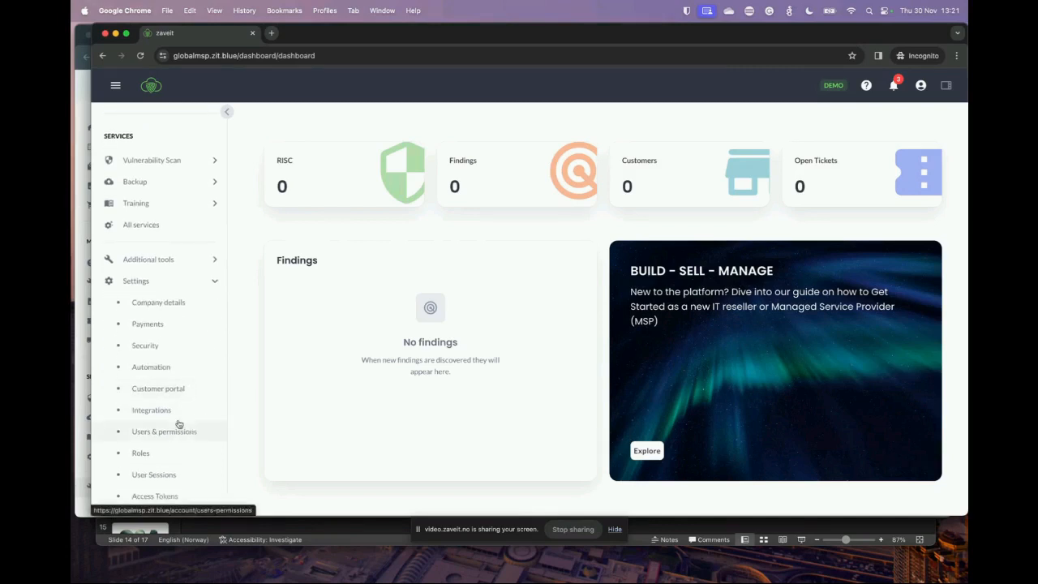
pyautogui.click(169, 414)
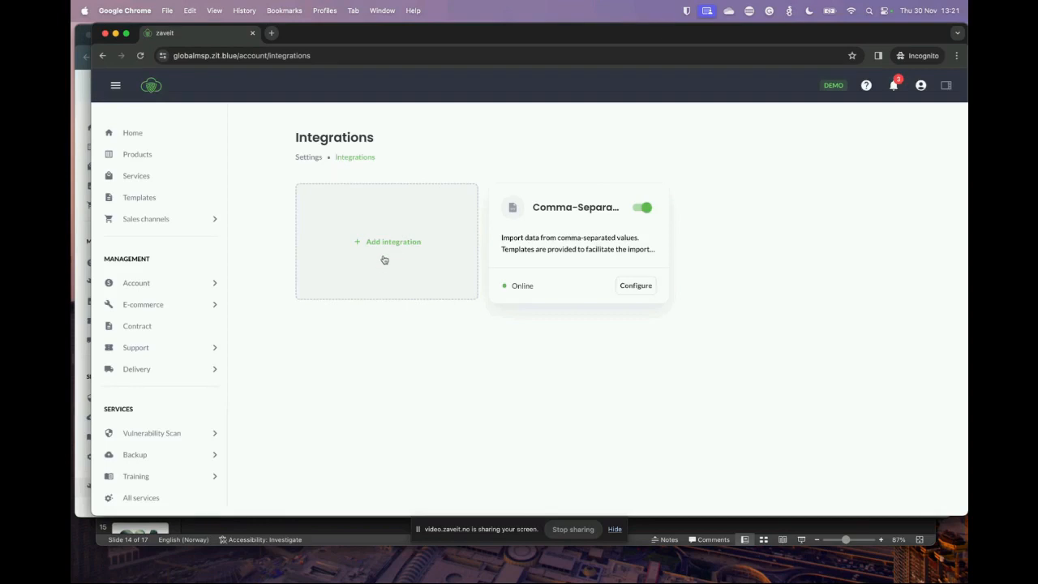
pyautogui.click(384, 258)
pyautogui.click(390, 389)
# Set the Veeam integration's worker to worker-d9ca34 and environment to ZaveIT Development
pyautogui.click(686, 423)
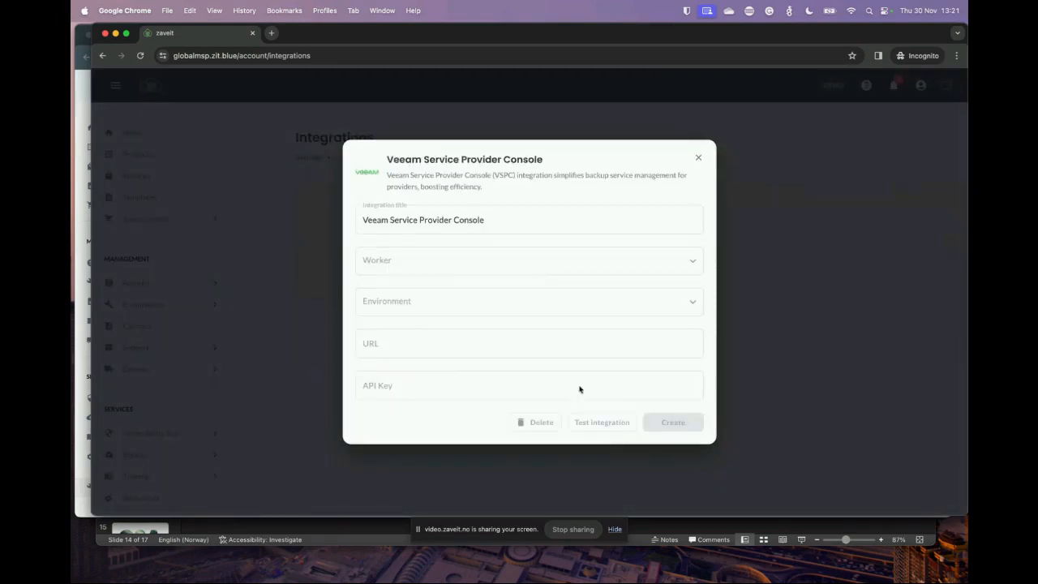
pyautogui.click(515, 218)
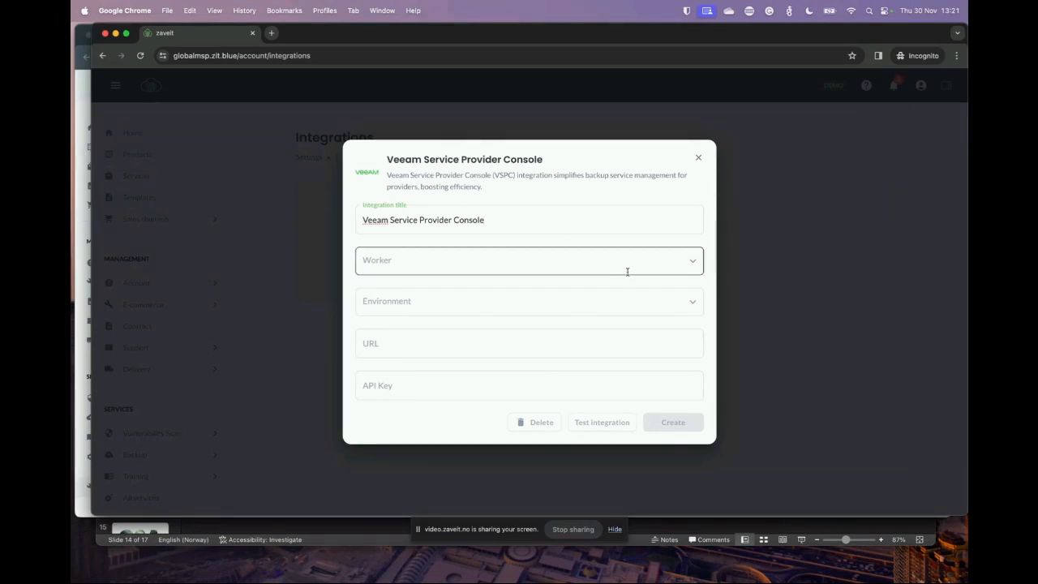
pyautogui.click(697, 269)
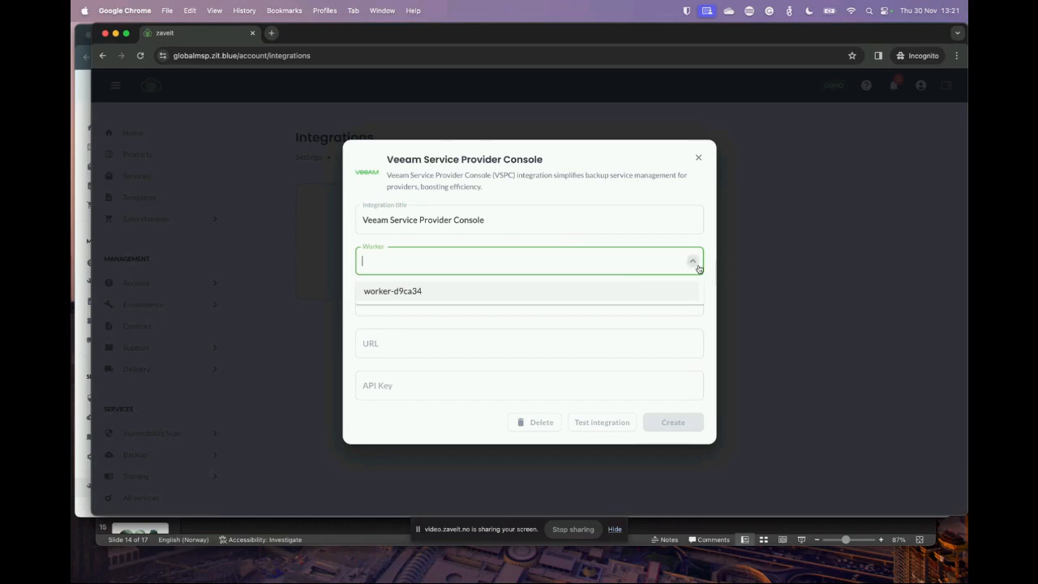
pyautogui.click(628, 290)
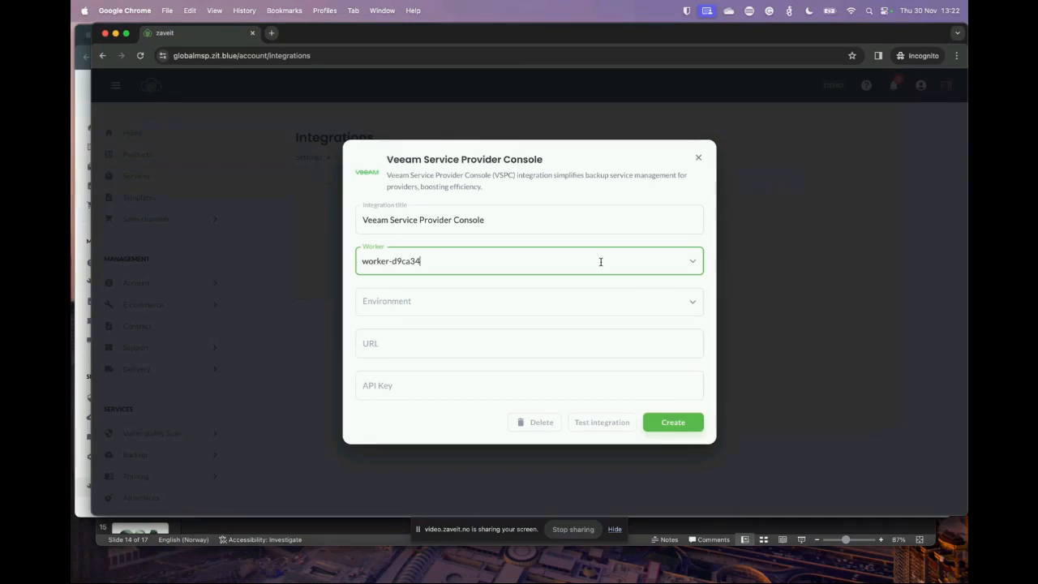
pyautogui.click(673, 305)
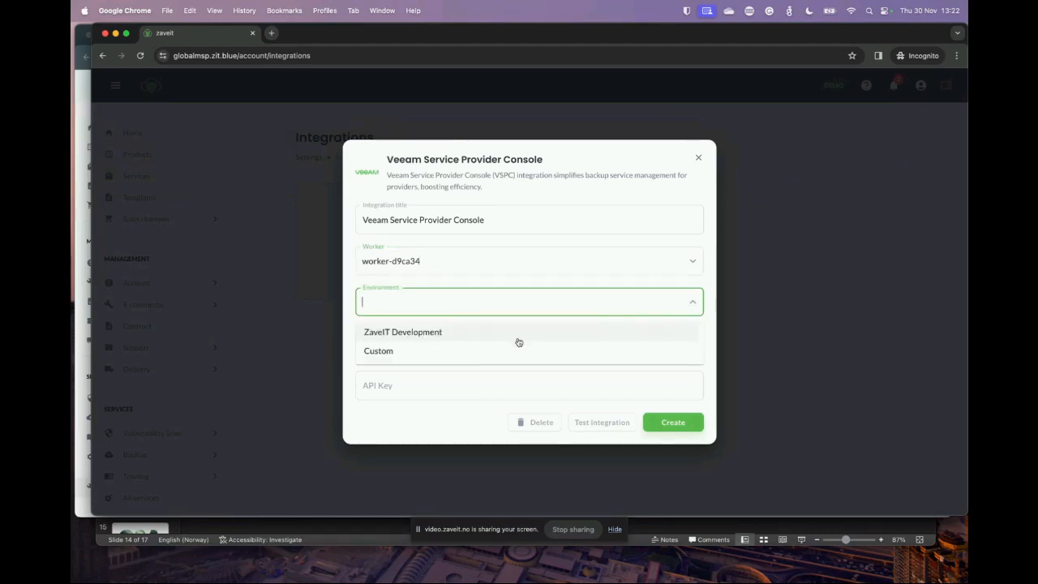
pyautogui.click(510, 340)
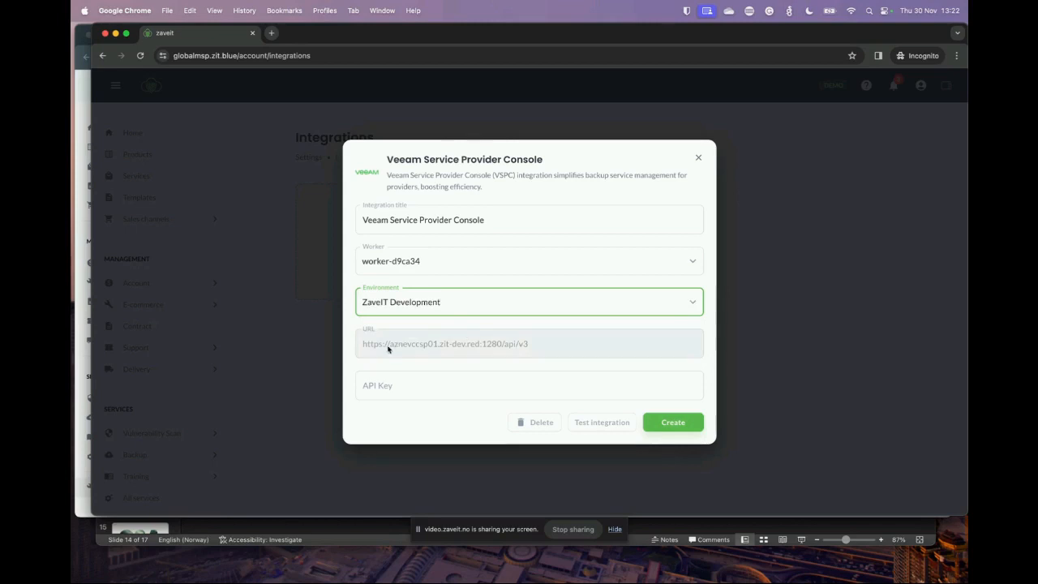
# Paste the API key and create the Veeam integration
pyautogui.moveTo(374, 346); pyautogui.dragTo(505, 353)
pyautogui.click(467, 382)
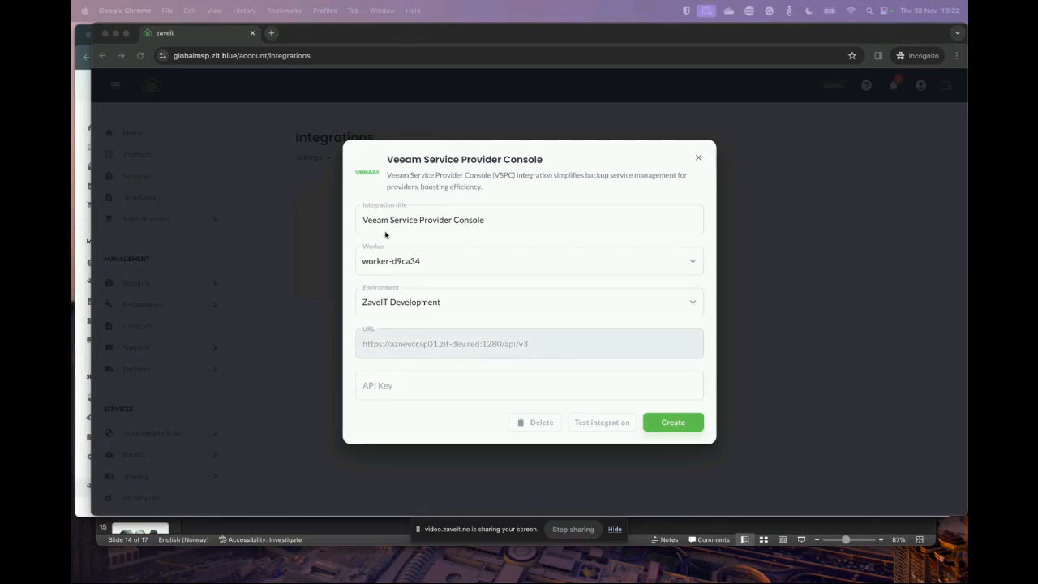
pyautogui.click(412, 386)
pyautogui.press('super+v')
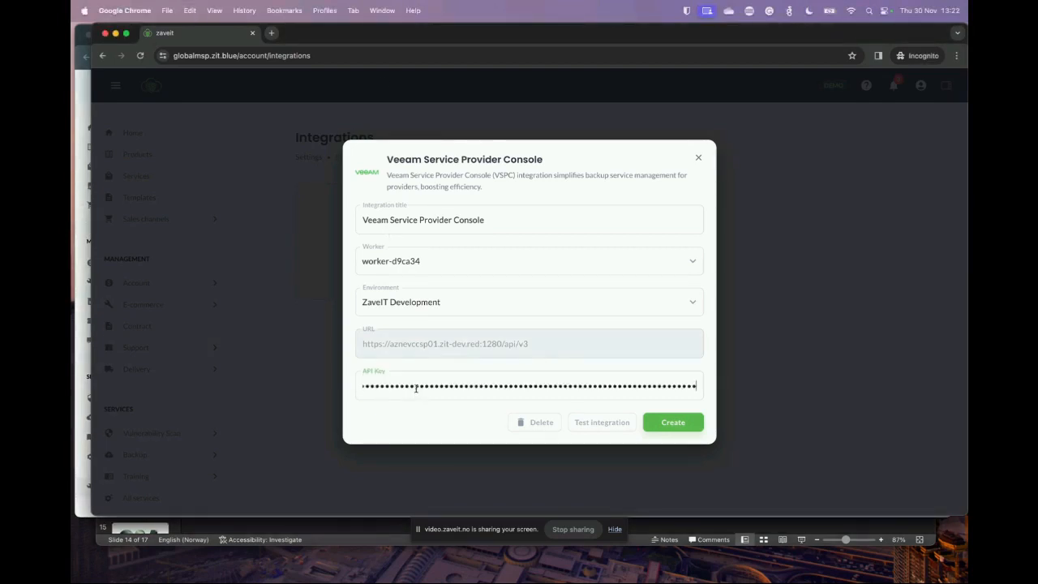
pyautogui.click(670, 429)
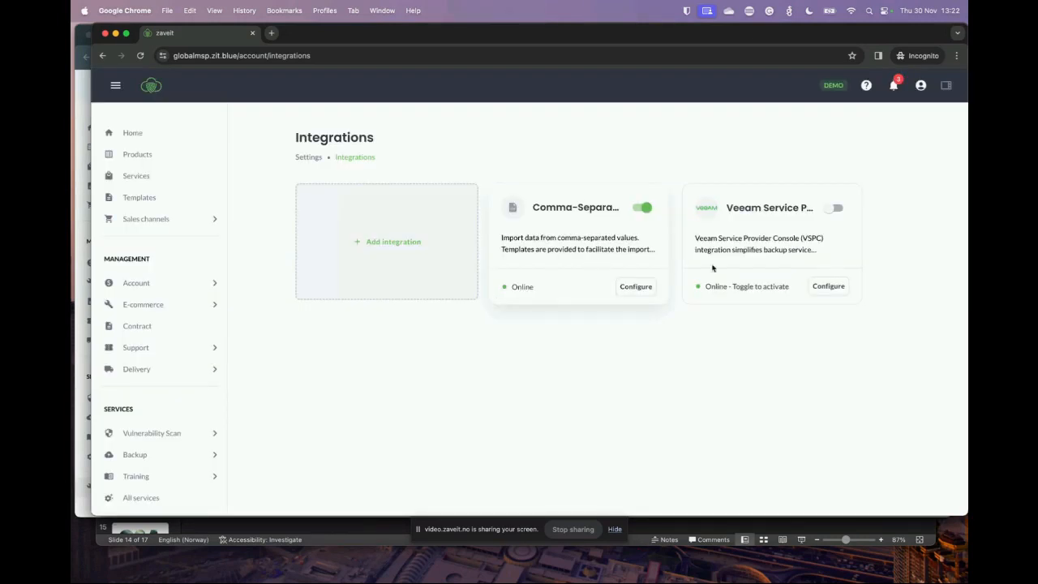
# Test the Veeam integration connection and switch the integration on
pyautogui.click(815, 289)
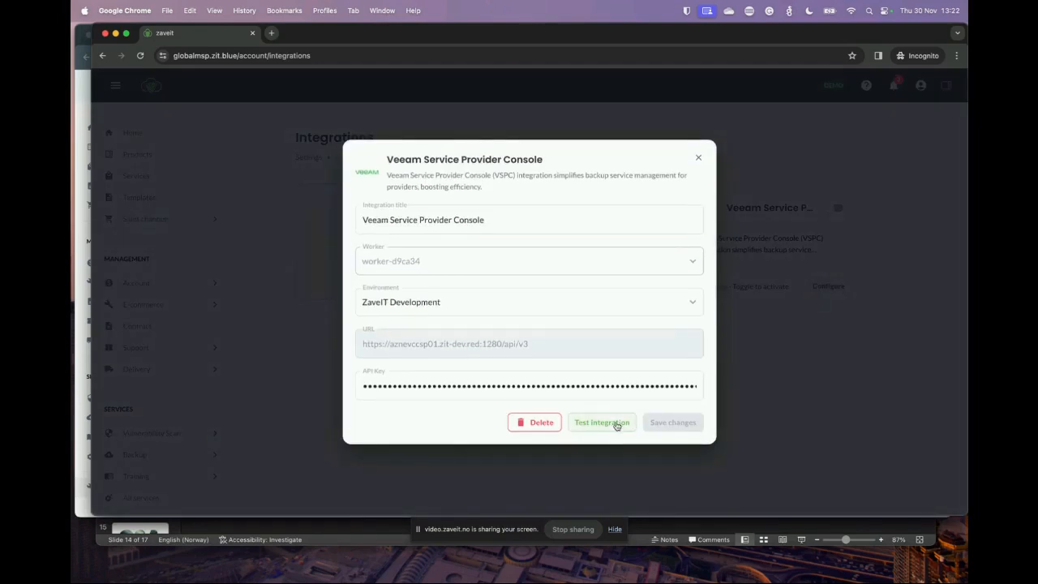
pyautogui.click(617, 423)
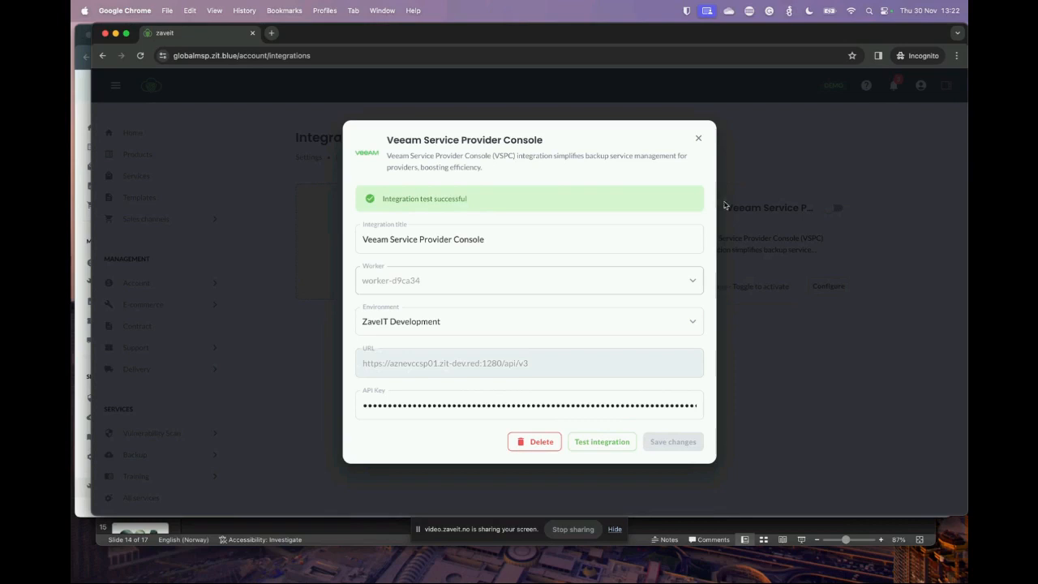
pyautogui.click(698, 138)
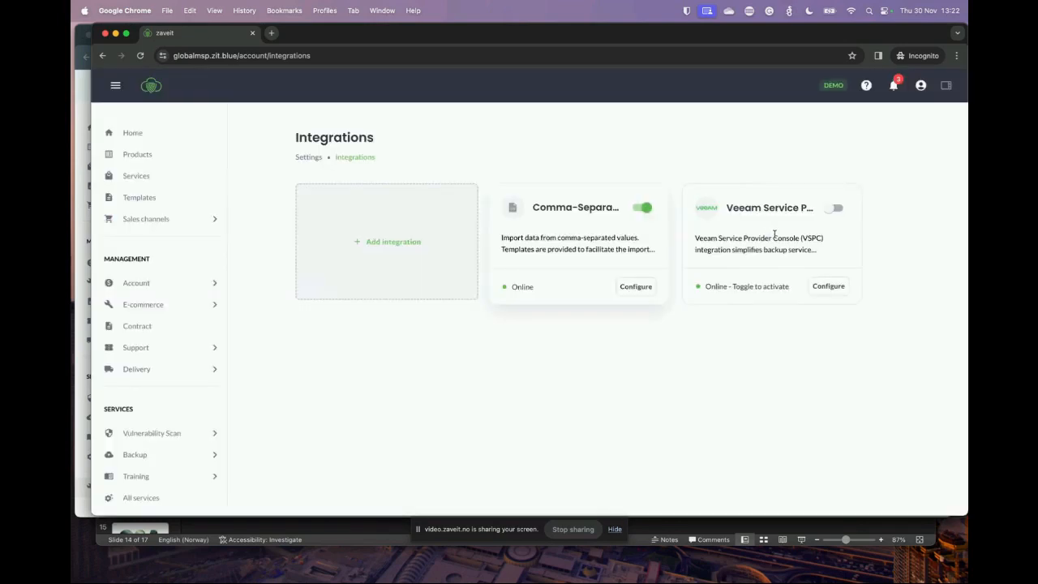
pyautogui.click(835, 210)
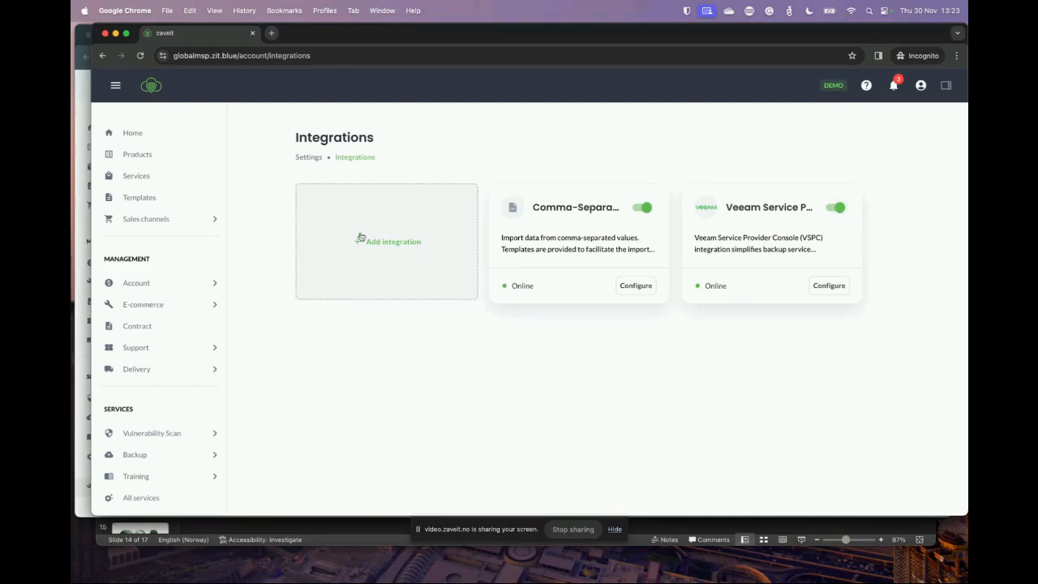
# Create a new product named 'Veeam VM Backup' with status Active
pyautogui.click(192, 164)
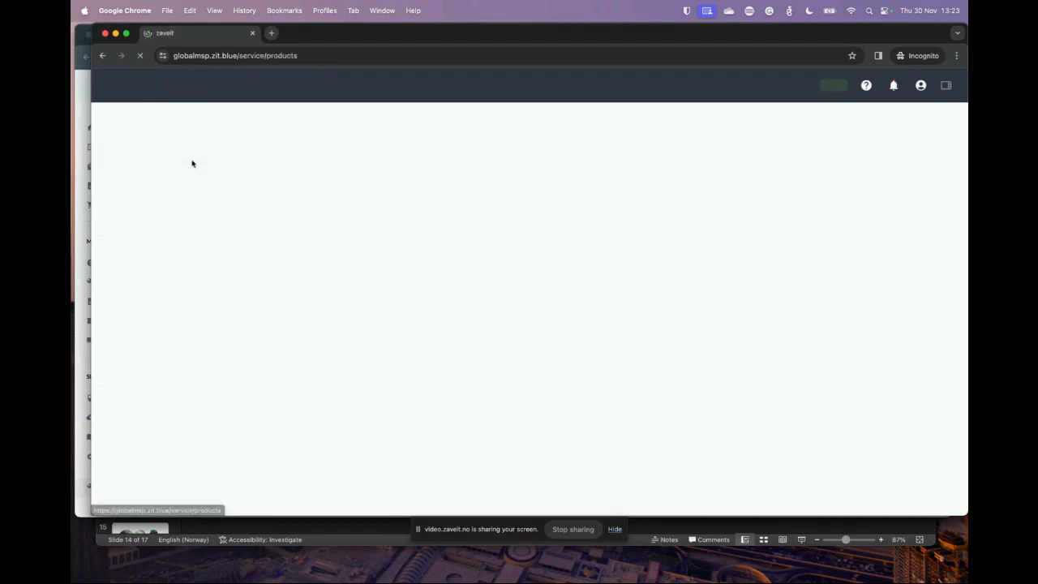
pyautogui.click(937, 139)
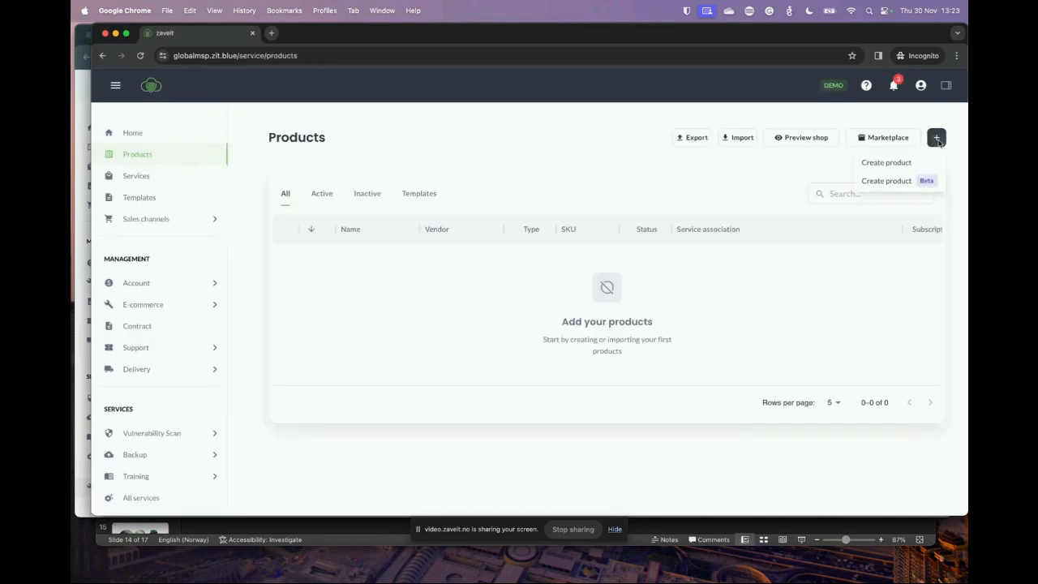
pyautogui.click(923, 181)
pyautogui.click(507, 253)
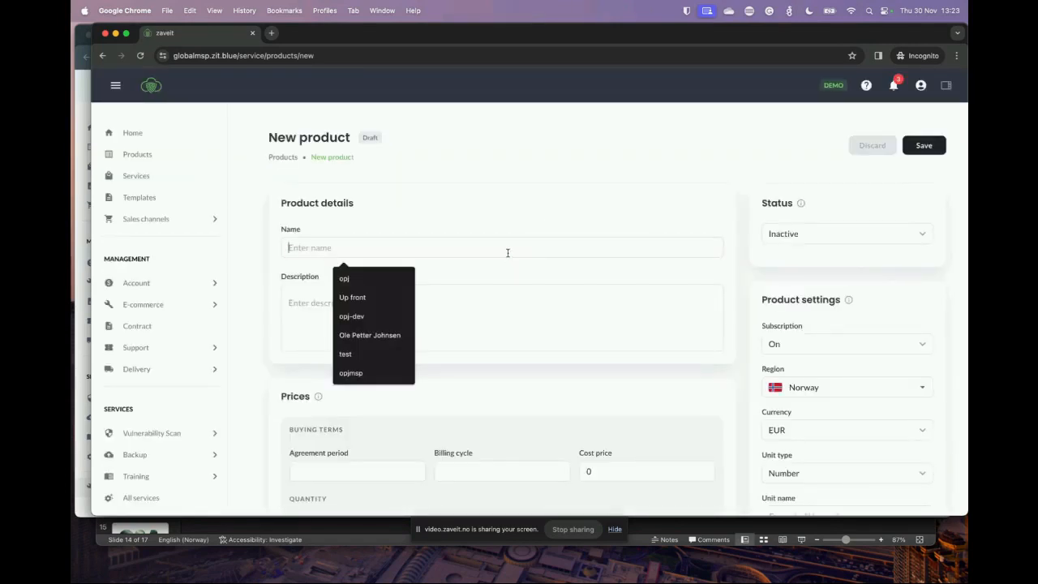
pyautogui.write('Vee')
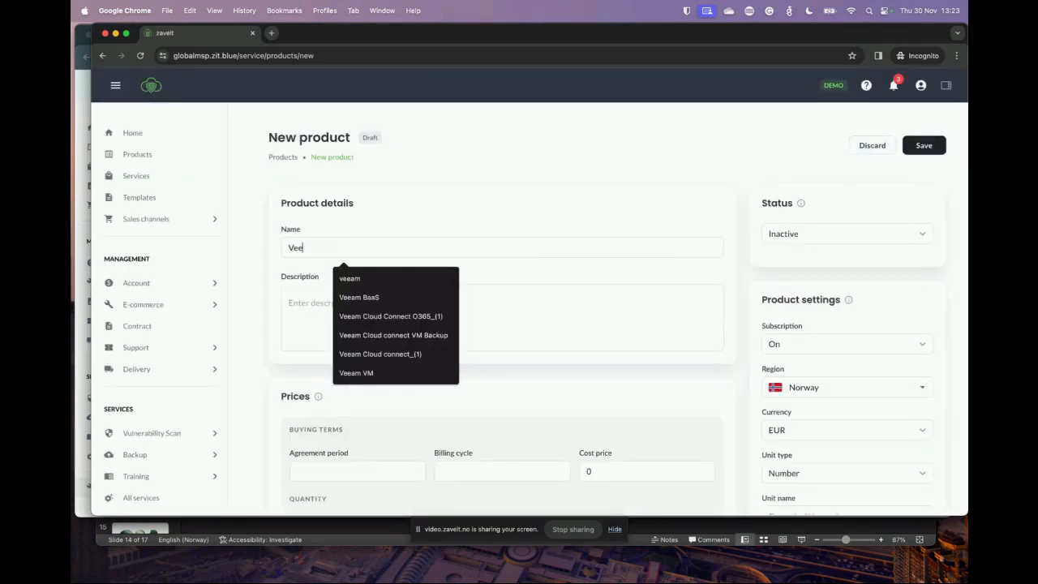
pyautogui.write('am VM Backup')
pyautogui.click(797, 236)
pyautogui.click(922, 235)
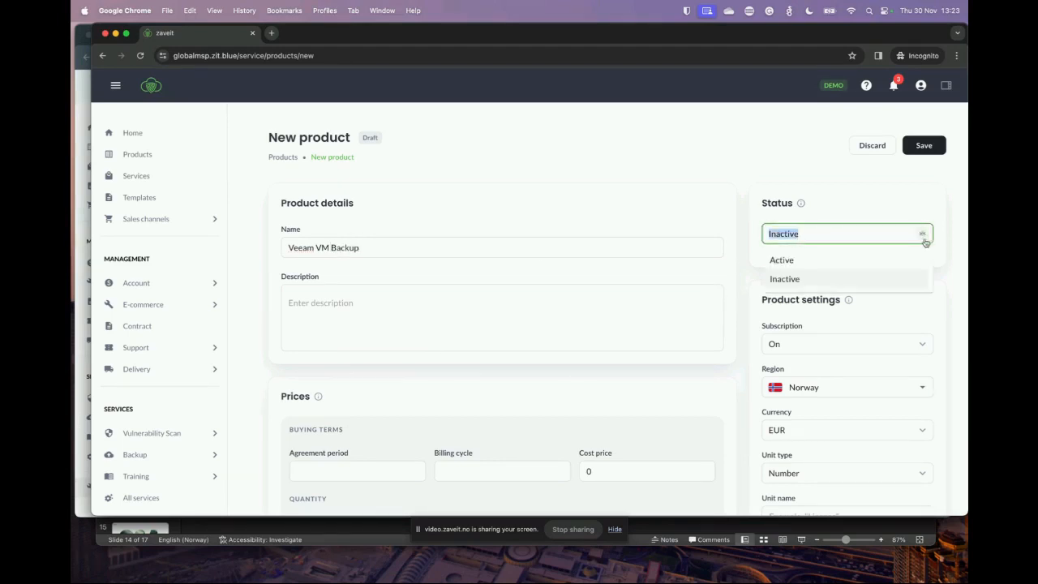
pyautogui.click(858, 260)
# Keep the subscription On and set the unit name to 'Number of vm's'
pyautogui.click(584, 357)
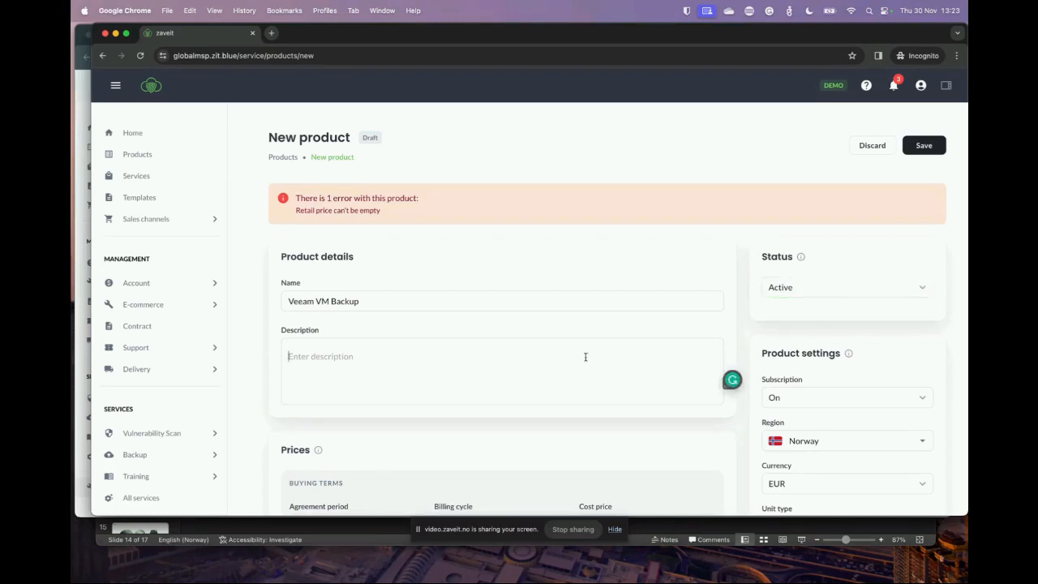
pyautogui.scroll(-3, 586, 361)
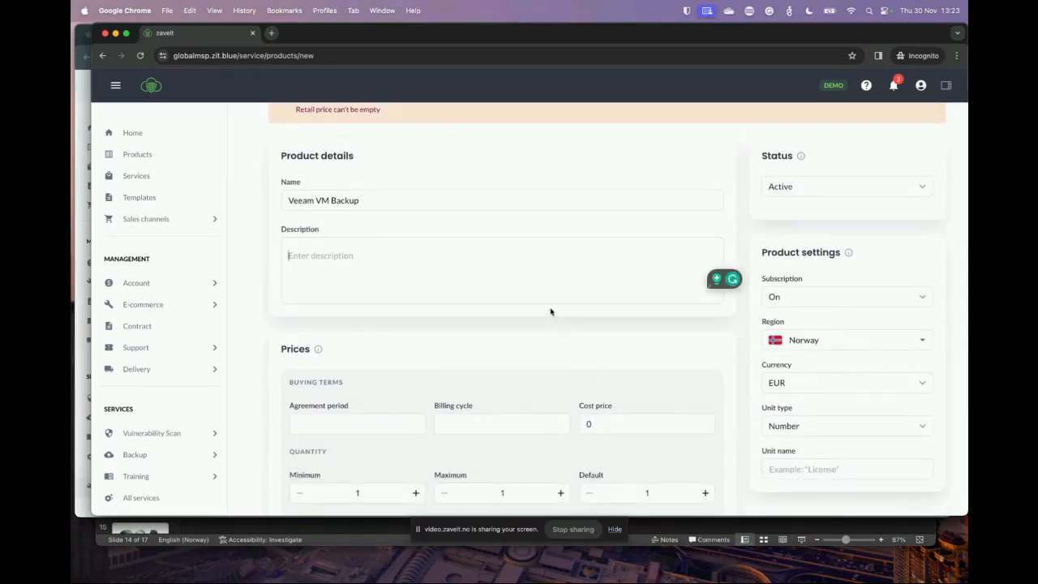
pyautogui.scroll(3, 549, 308)
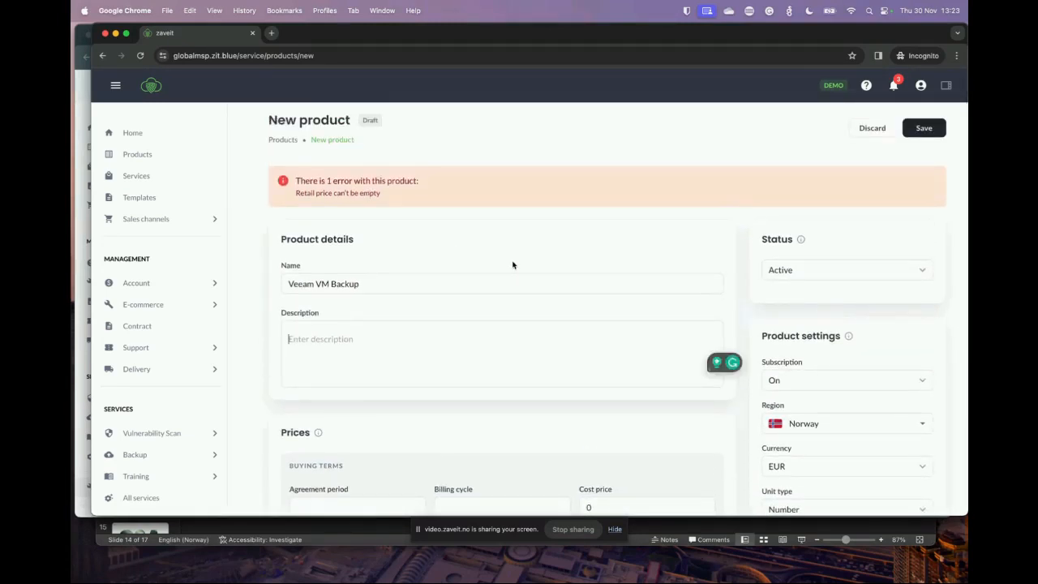
pyautogui.scroll(-2, 514, 264)
pyautogui.scroll(-1, 511, 264)
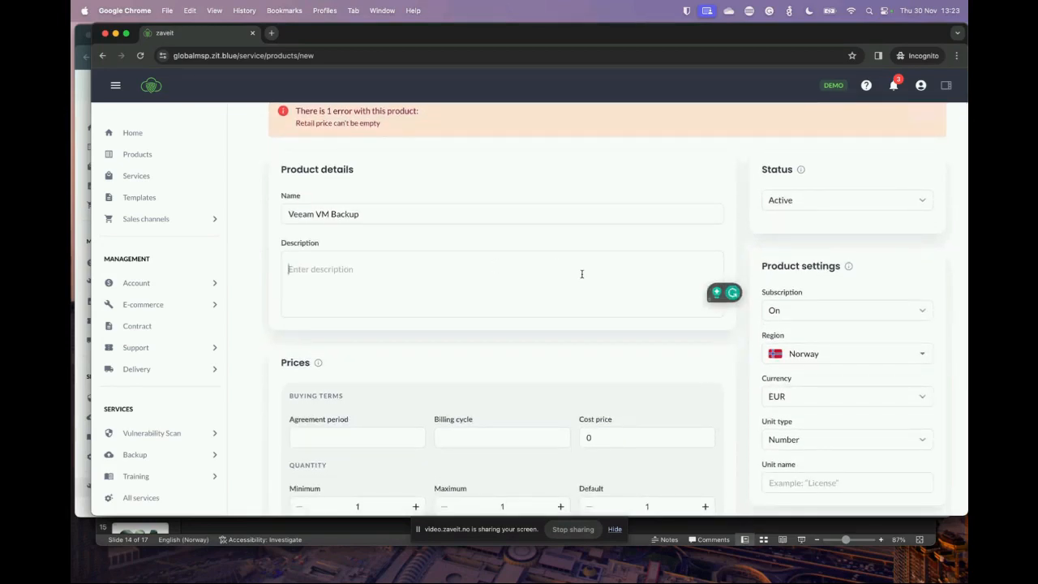
pyautogui.scroll(-2, 730, 322)
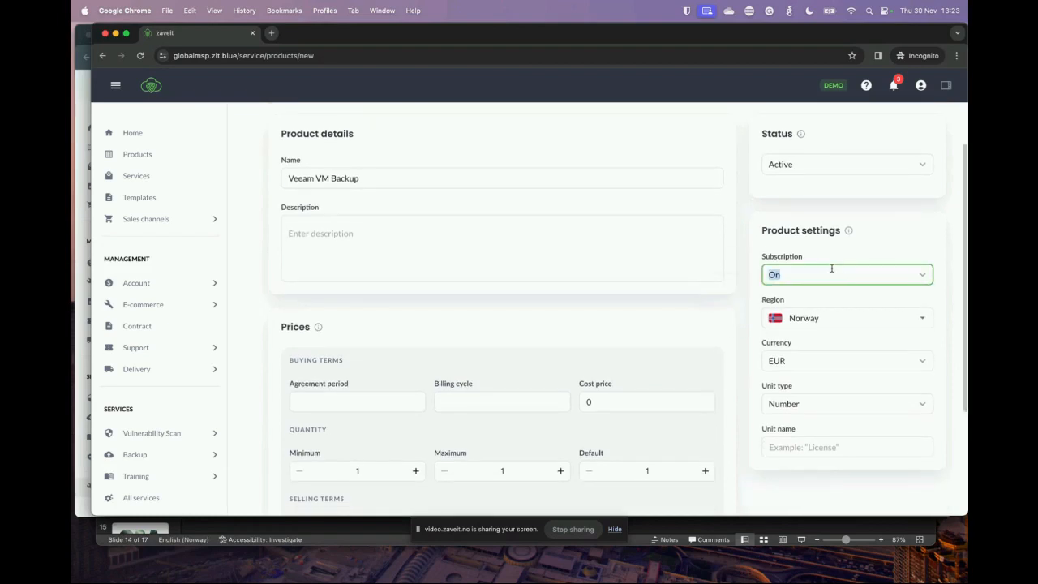
pyautogui.click(921, 278)
pyautogui.click(923, 278)
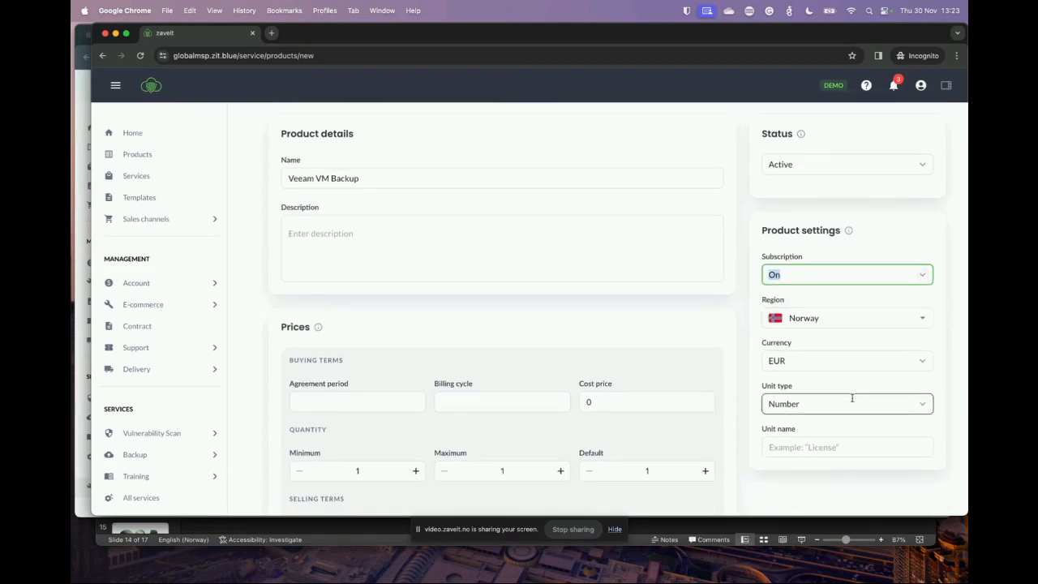
pyautogui.click(816, 443)
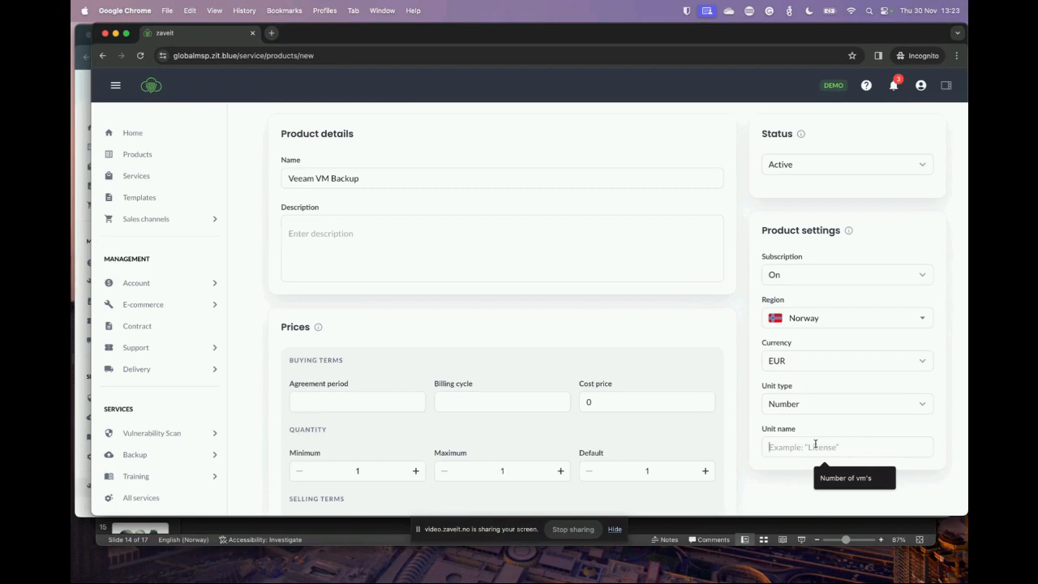
pyautogui.write("Number of vm's")
pyautogui.click(872, 479)
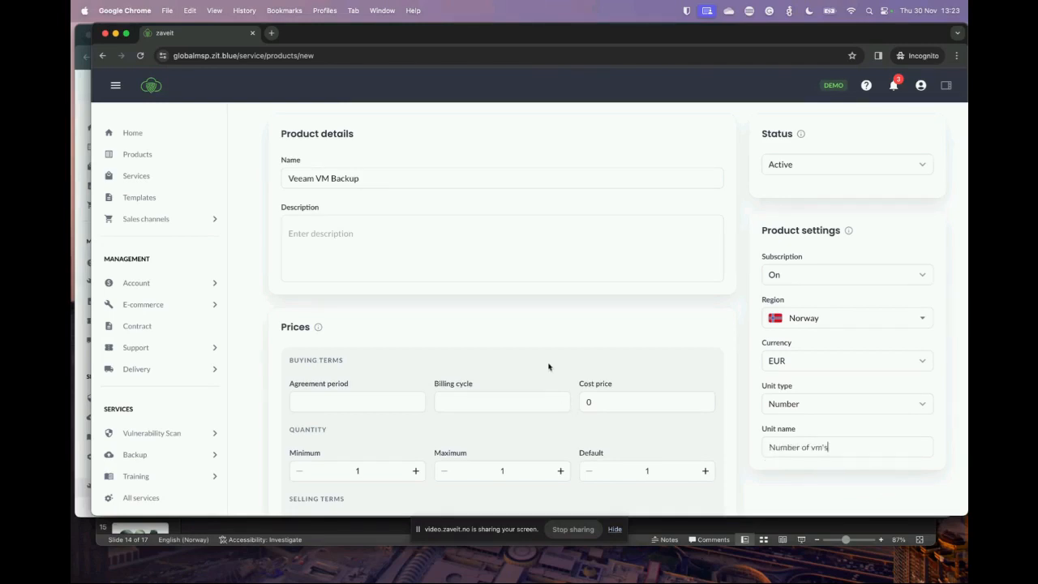
pyautogui.click(396, 395)
# Enter agreement period 12, billing cycle 1, cost price 25, maximum quantity 1000 and retail price 350
pyautogui.scroll(-3, 397, 396)
pyautogui.write('12 months')
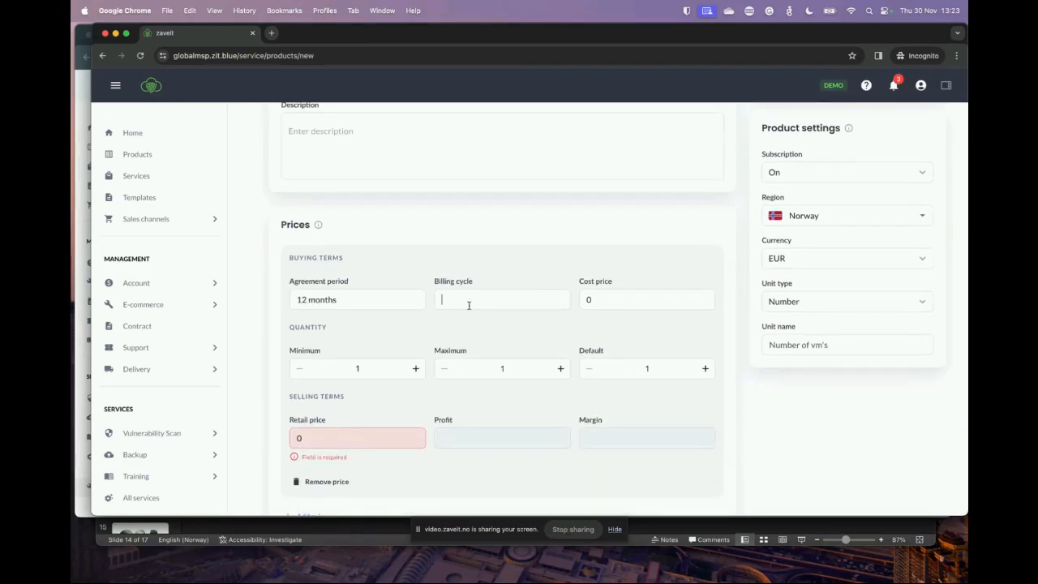
pyautogui.write('1')
pyautogui.write('25')
pyautogui.click(505, 369)
pyautogui.write('000')
pyautogui.click(365, 443)
pyautogui.write('350')
pyautogui.press('BackSpace')
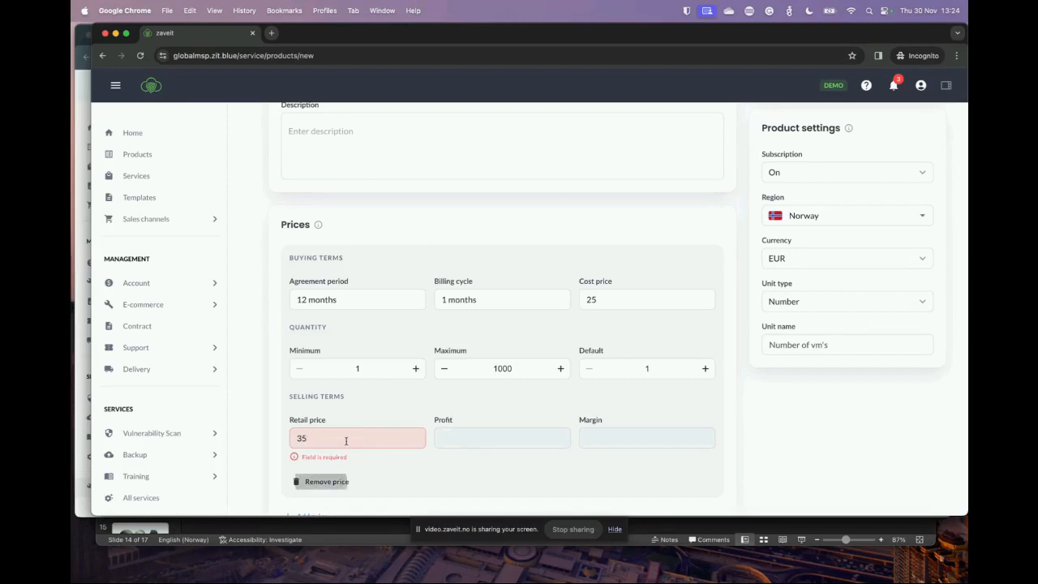
pyautogui.write('5')
pyautogui.scroll(-2, 373, 459)
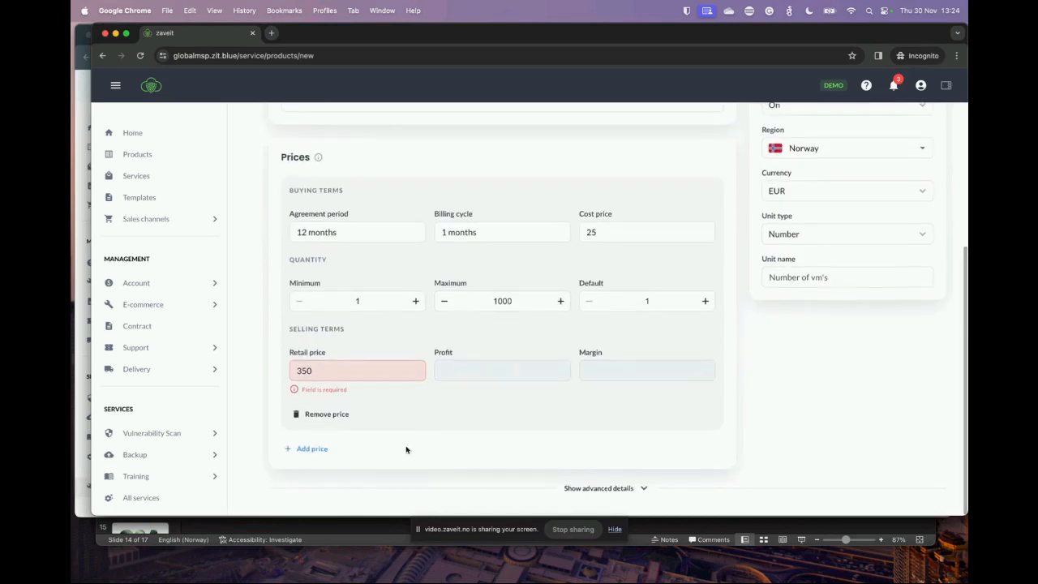
# Reveal the advanced details and grant every Backup platform permission with Select All
pyautogui.click(647, 490)
pyautogui.scroll(-10, 600, 422)
pyautogui.scroll(2, 552, 363)
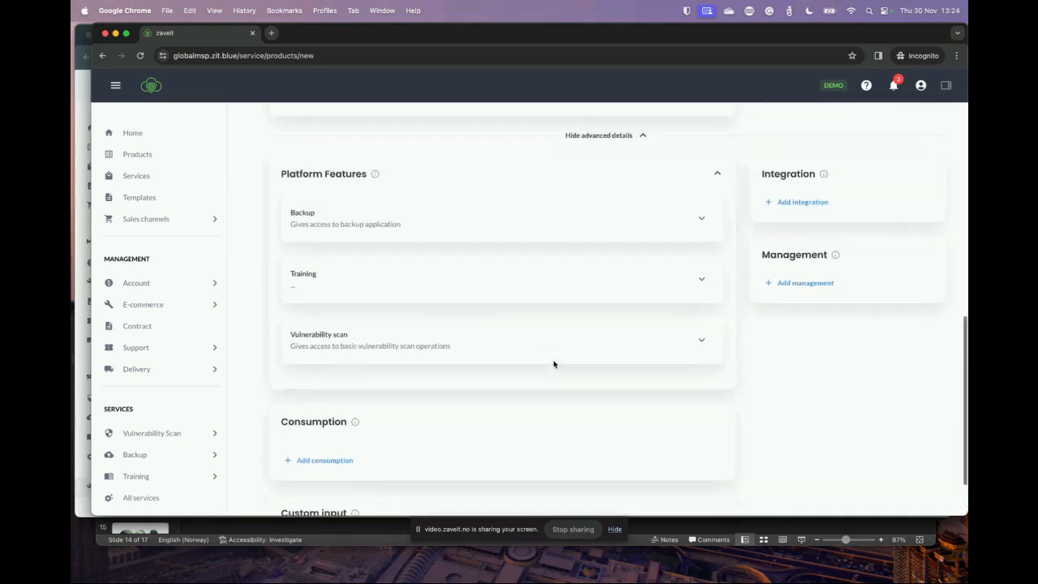
pyautogui.click(702, 221)
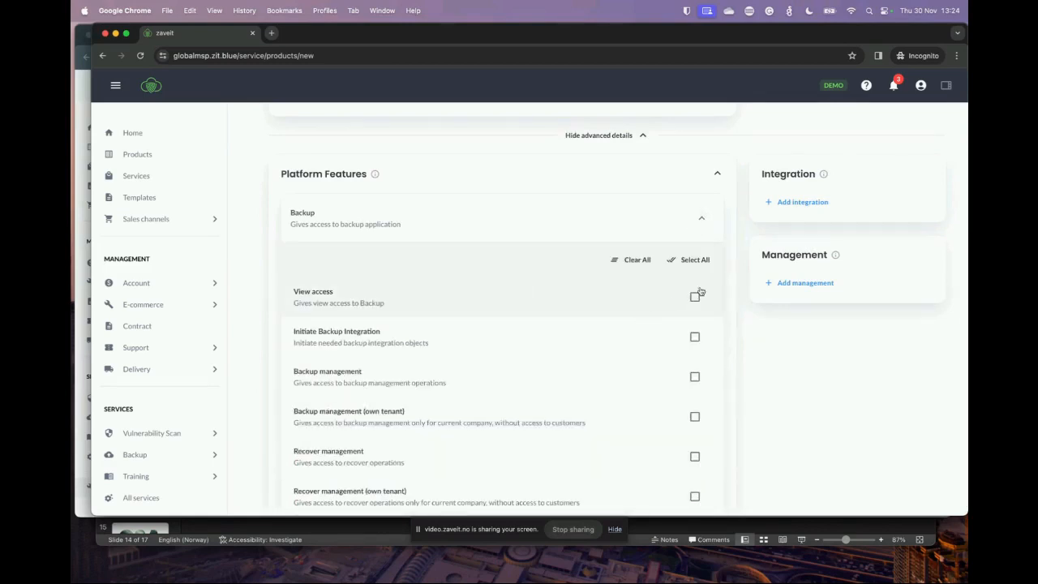
pyautogui.click(690, 261)
# Add a Veeam Service Provider Console VM integration to the product
pyautogui.click(789, 211)
pyautogui.click(812, 218)
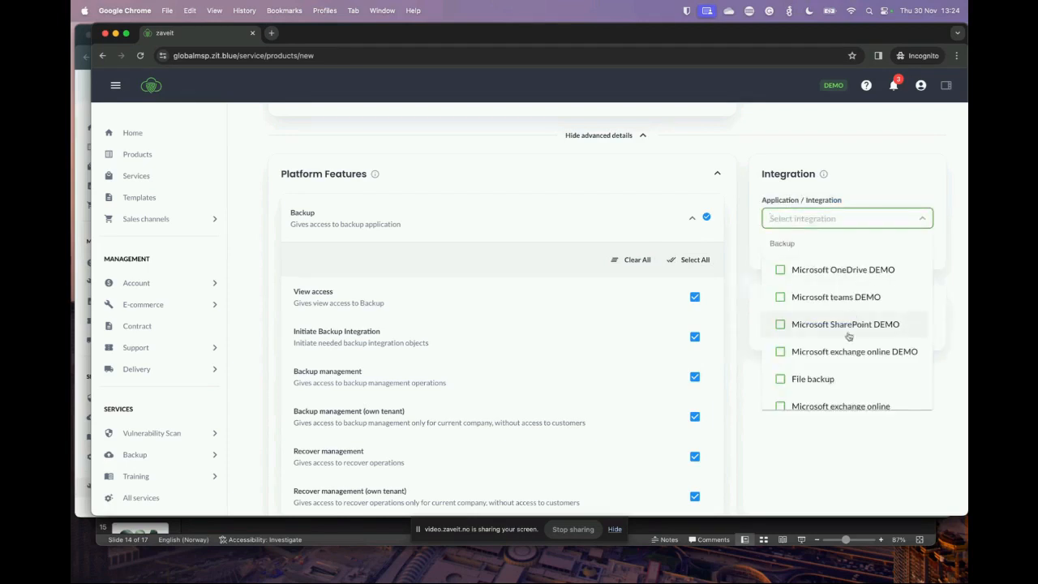
pyautogui.scroll(-3, 848, 336)
pyautogui.scroll(-3, 848, 336)
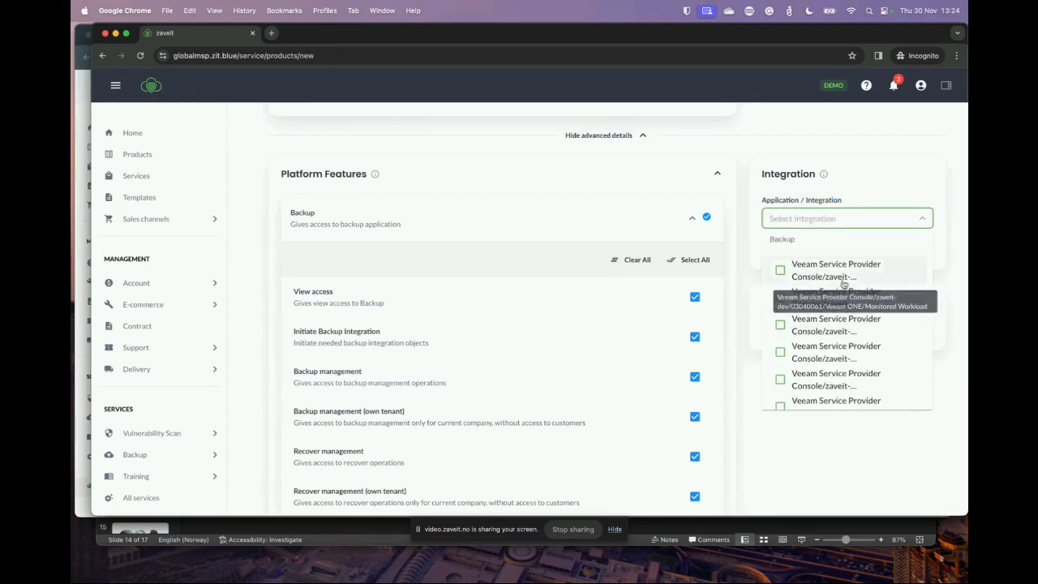
pyautogui.scroll(-2, 835, 333)
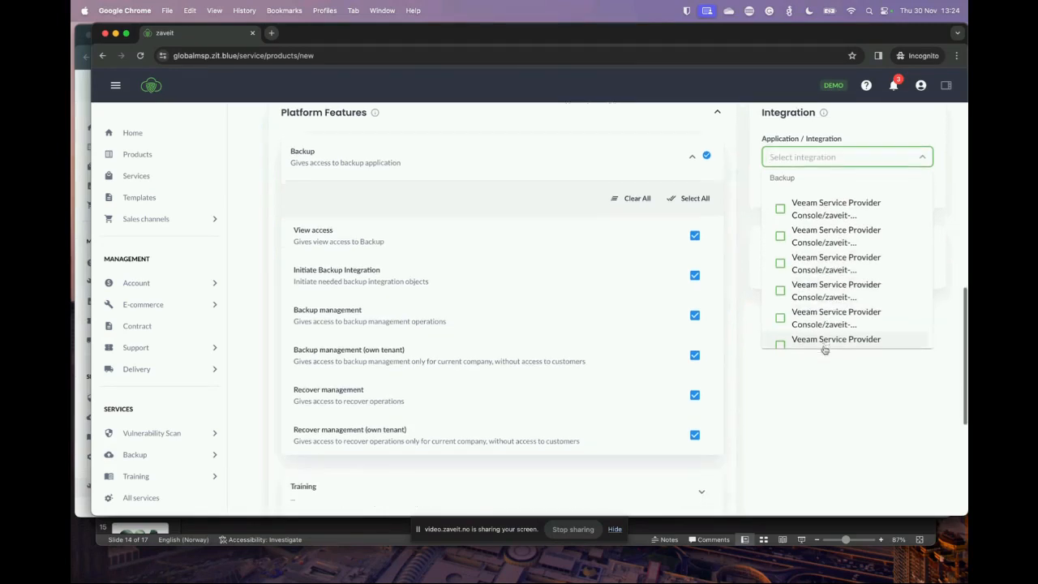
pyautogui.scroll(-2, 829, 322)
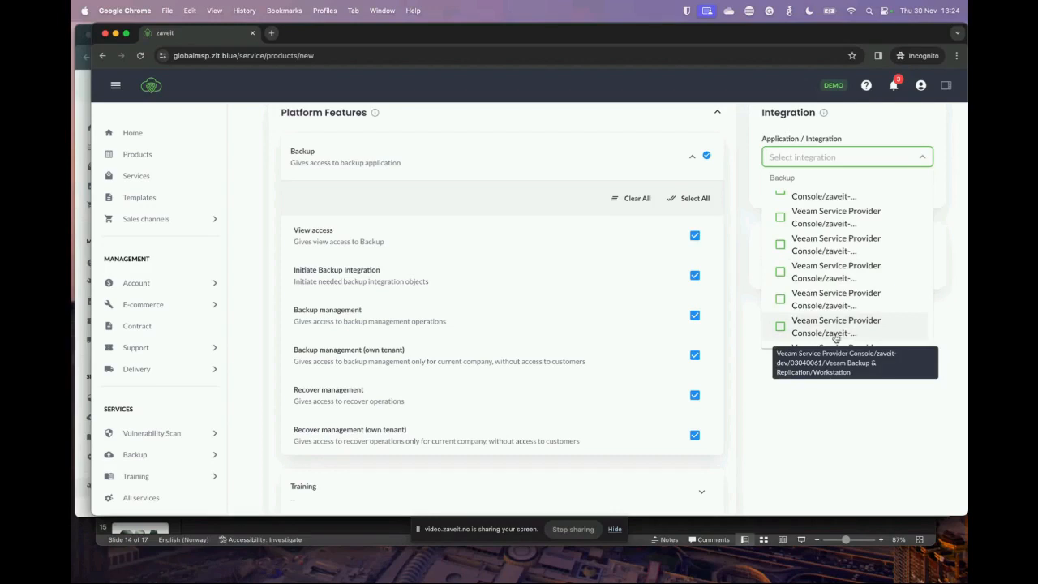
pyautogui.scroll(-1, 835, 337)
pyautogui.scroll(-2, 823, 315)
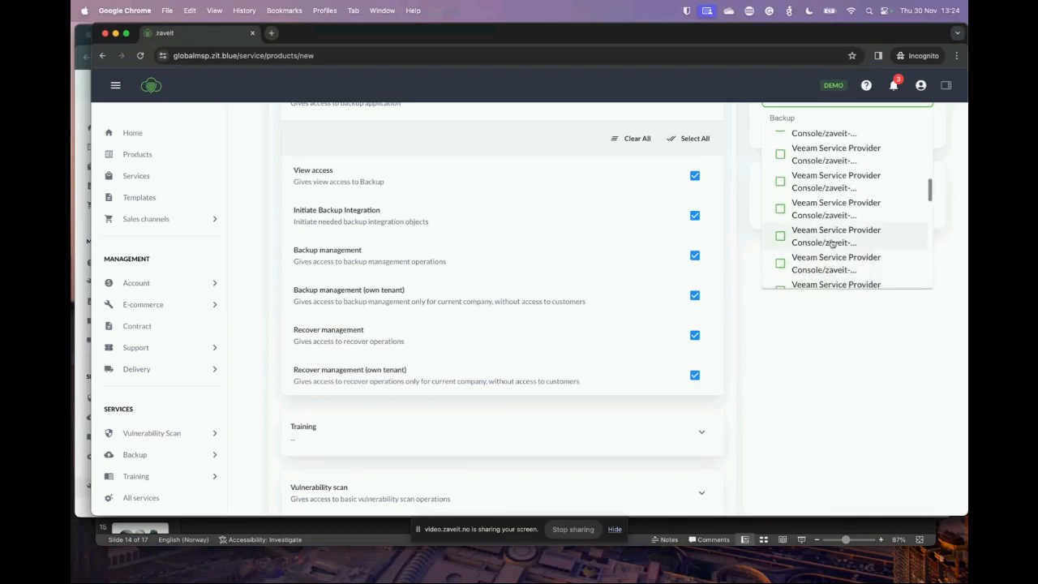
pyautogui.scroll(-2, 827, 243)
pyautogui.click(826, 216)
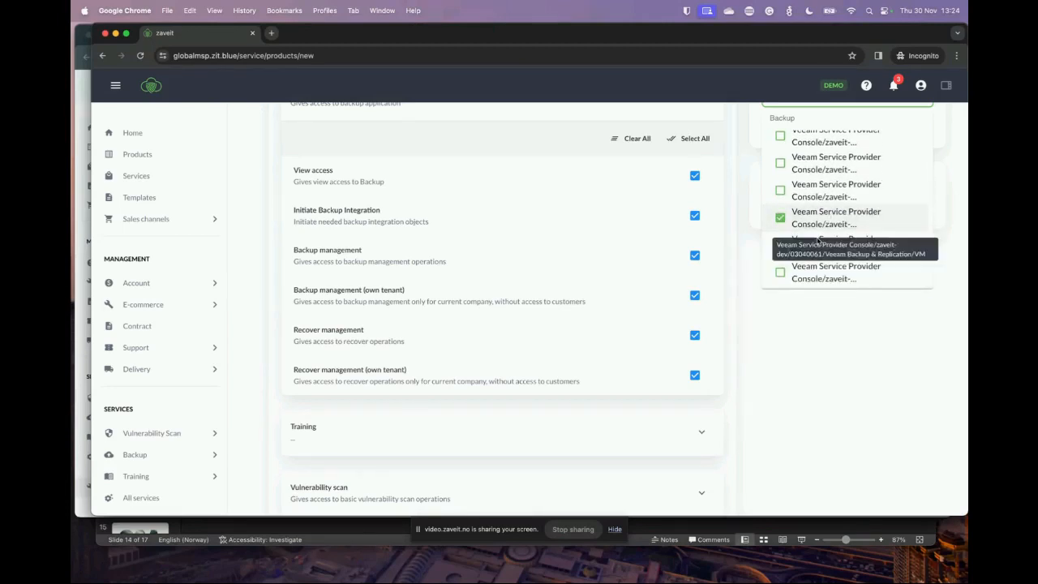
pyautogui.scroll(3, 847, 331)
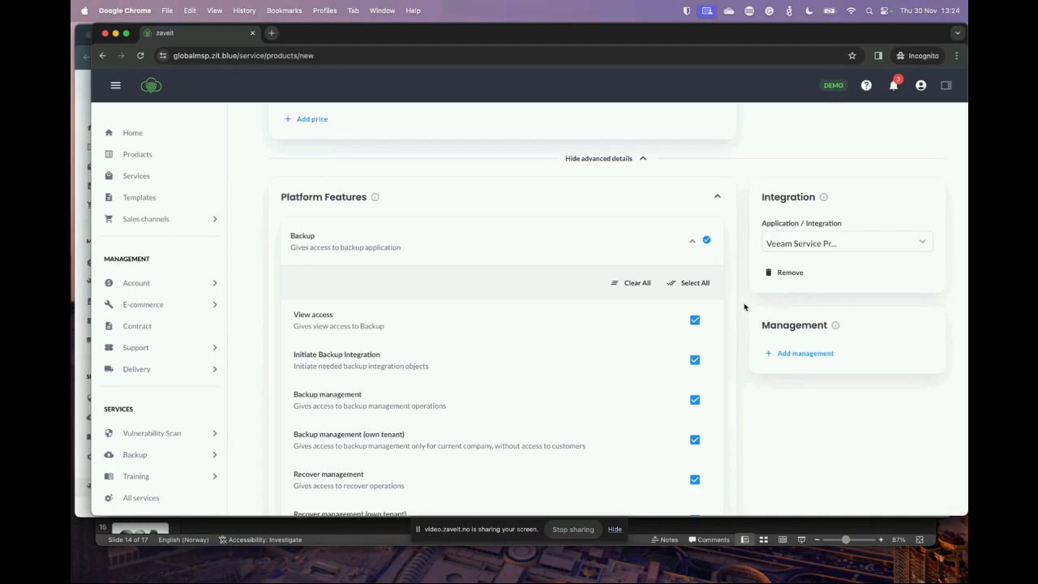
# Save the Veeam VM Backup product, check it in Products, then view the empty Services list
pyautogui.scroll(-5, 745, 307)
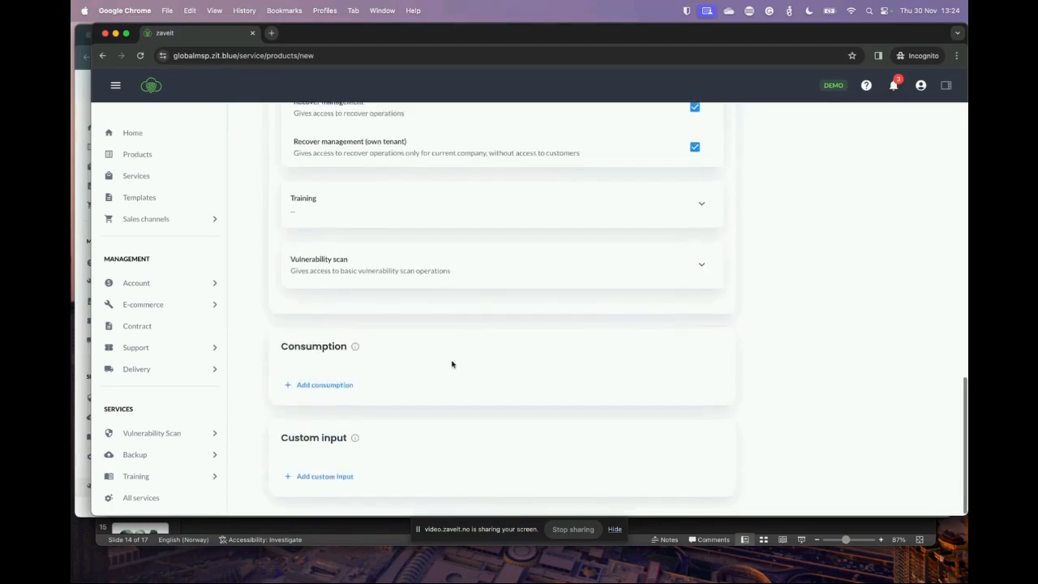
pyautogui.scroll(1, 452, 364)
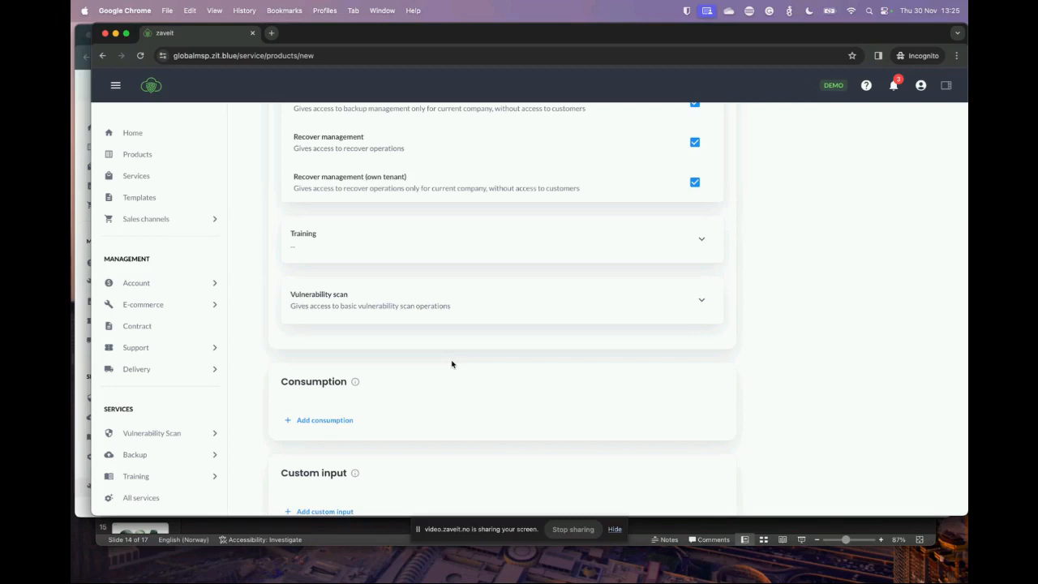
pyautogui.scroll(10, 452, 365)
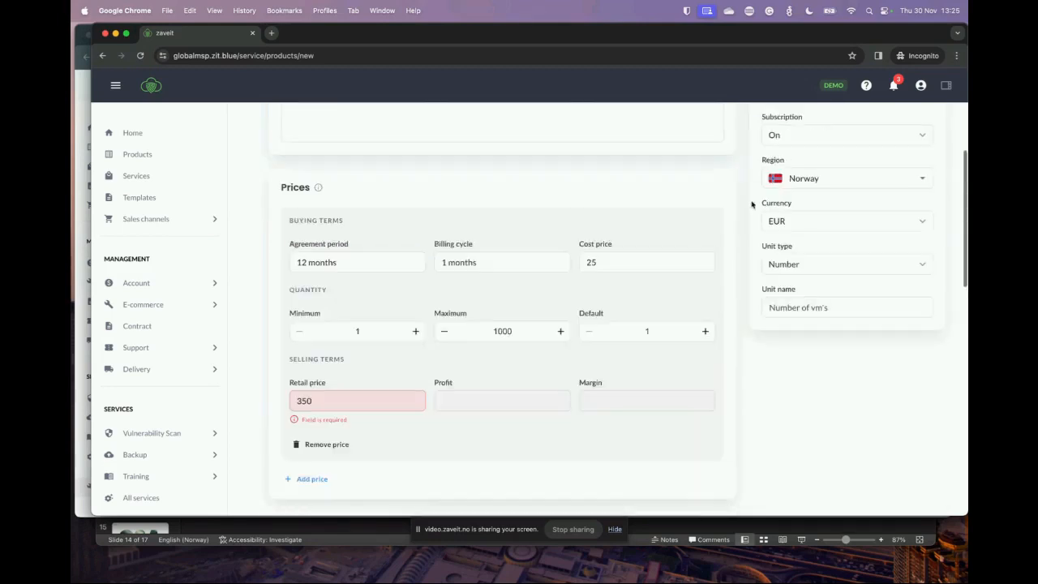
pyautogui.scroll(5, 752, 204)
pyautogui.click(925, 148)
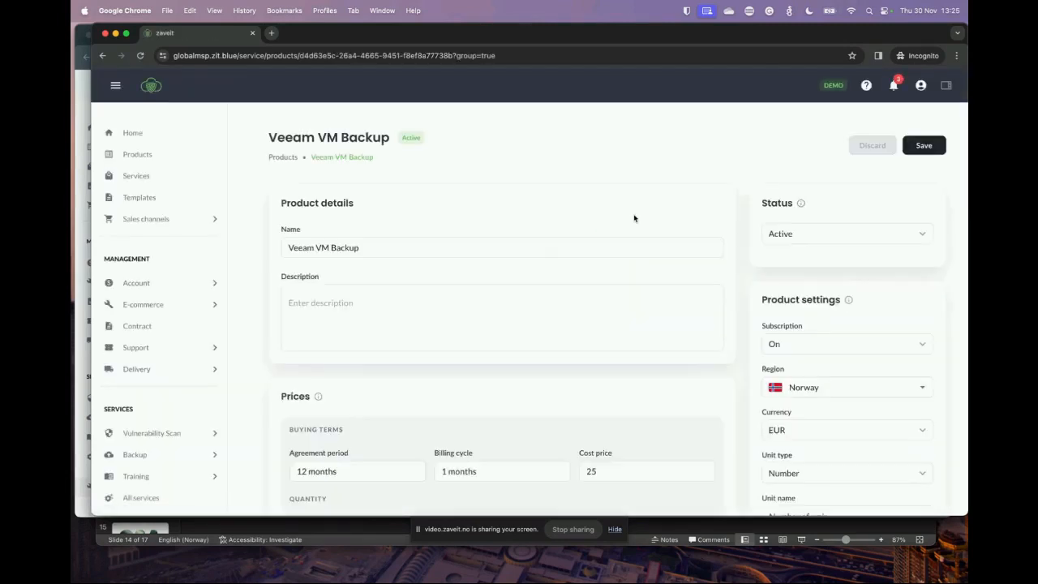
pyautogui.click(151, 157)
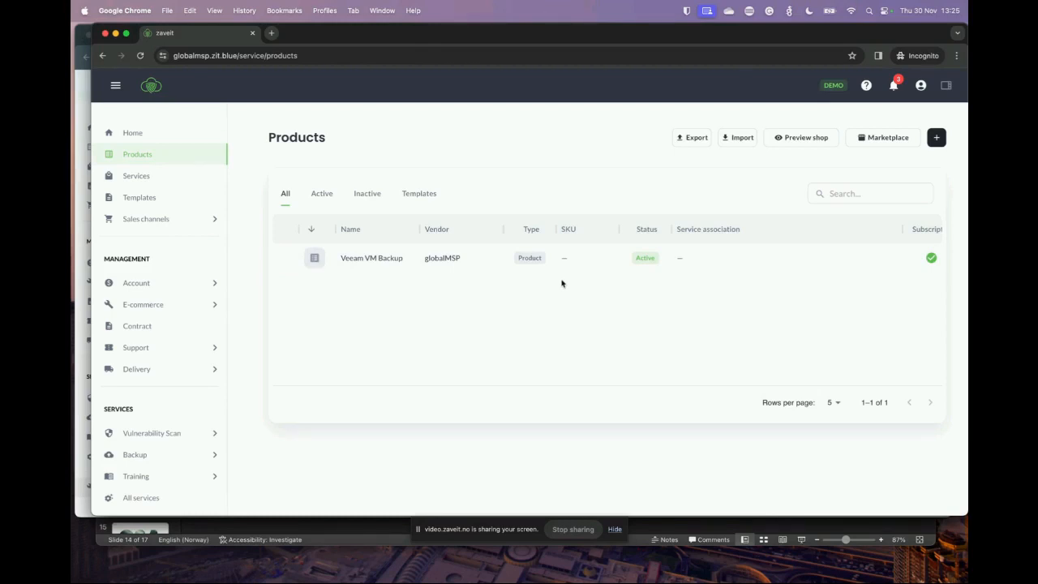
pyautogui.click(188, 178)
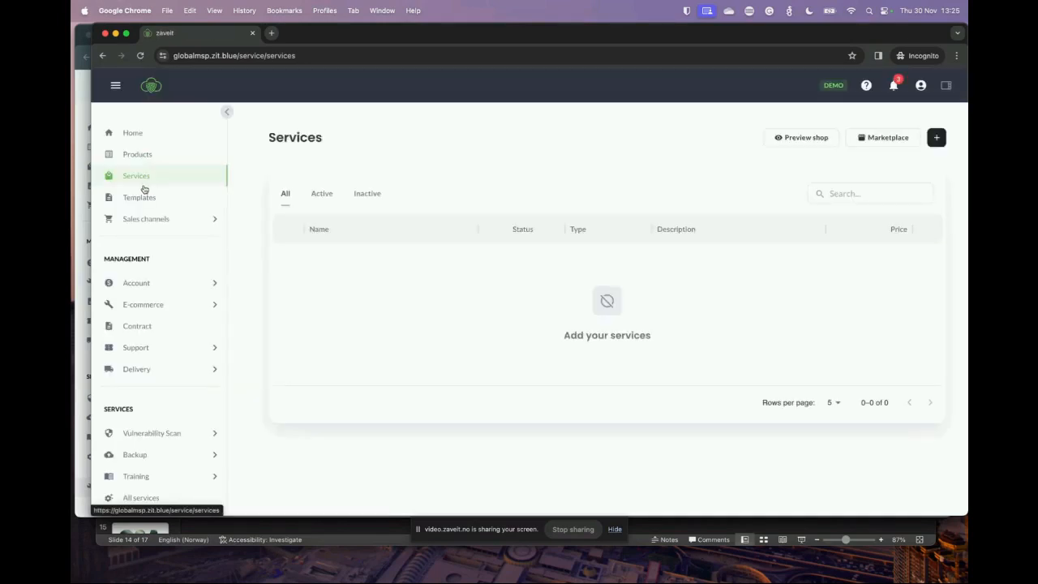
# Create service 'BaaS Veeam' with the Veeam image and lead paragraph 'Cloud Connect as a service'
pyautogui.click(938, 138)
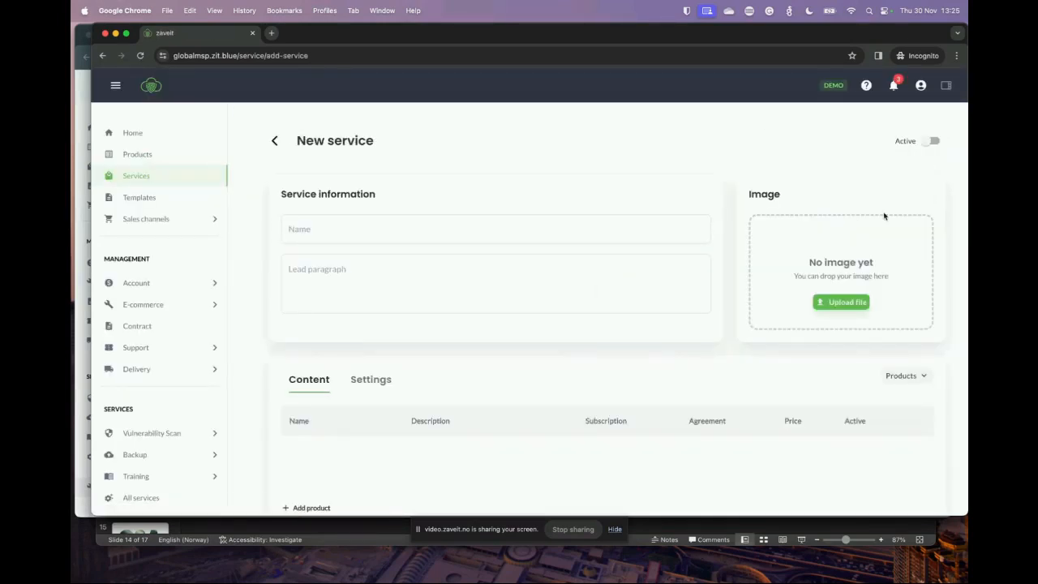
pyautogui.click(555, 226)
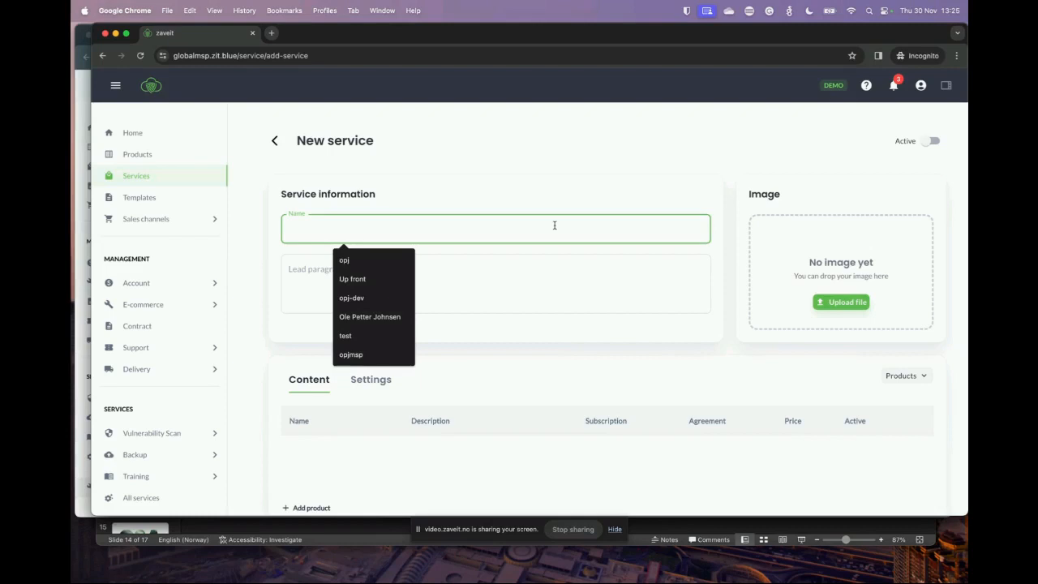
pyautogui.write('BaaS Veeam')
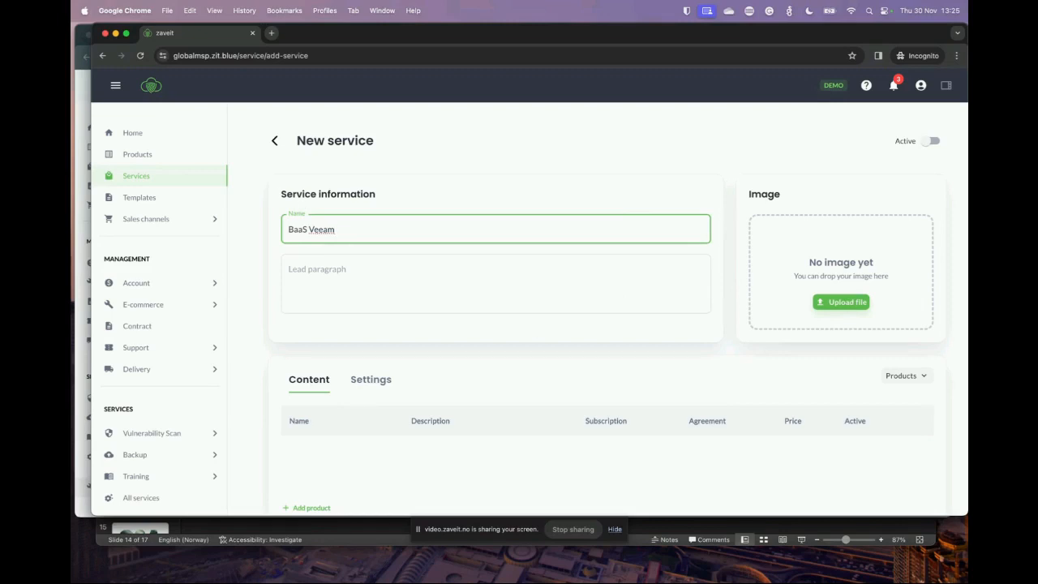
pyautogui.hotkey('ctrl', 'Up')
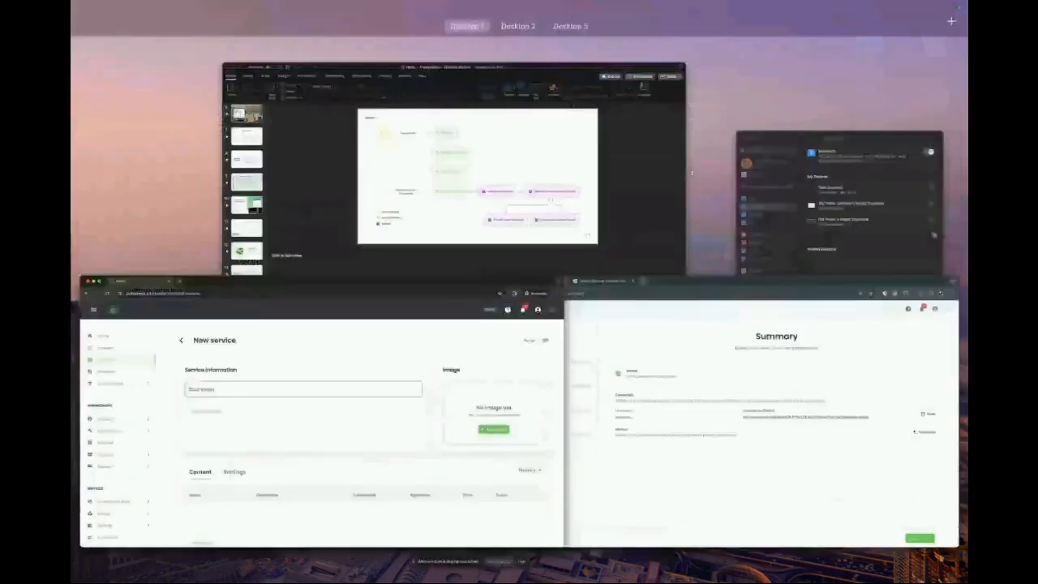
pyautogui.hotkey('ctrl', 'Up')
pyautogui.moveTo(714, 104); pyautogui.dragTo(871, 278)
pyautogui.click(462, 270)
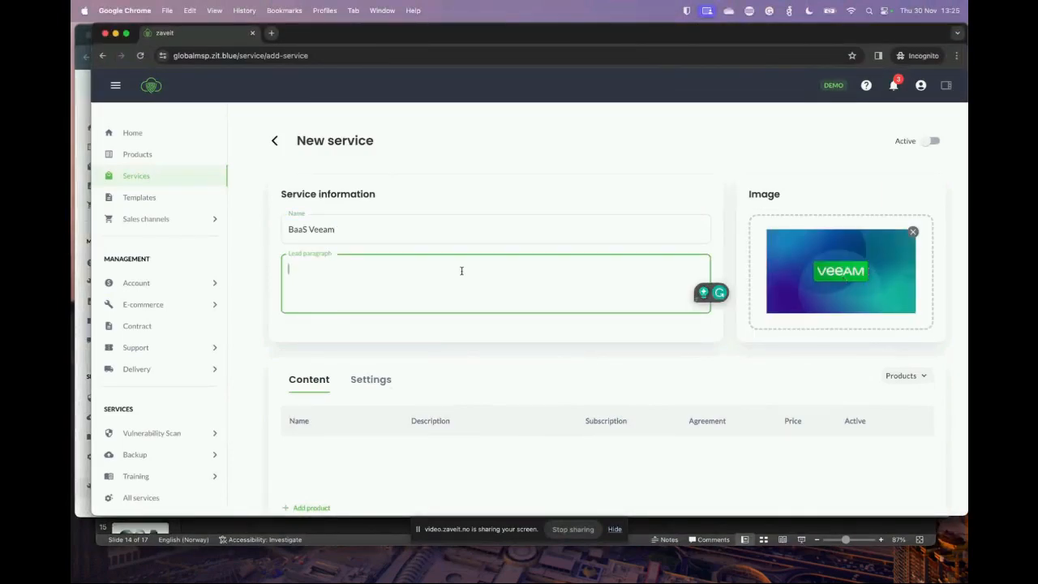
pyautogui.write('Cloud Connect')
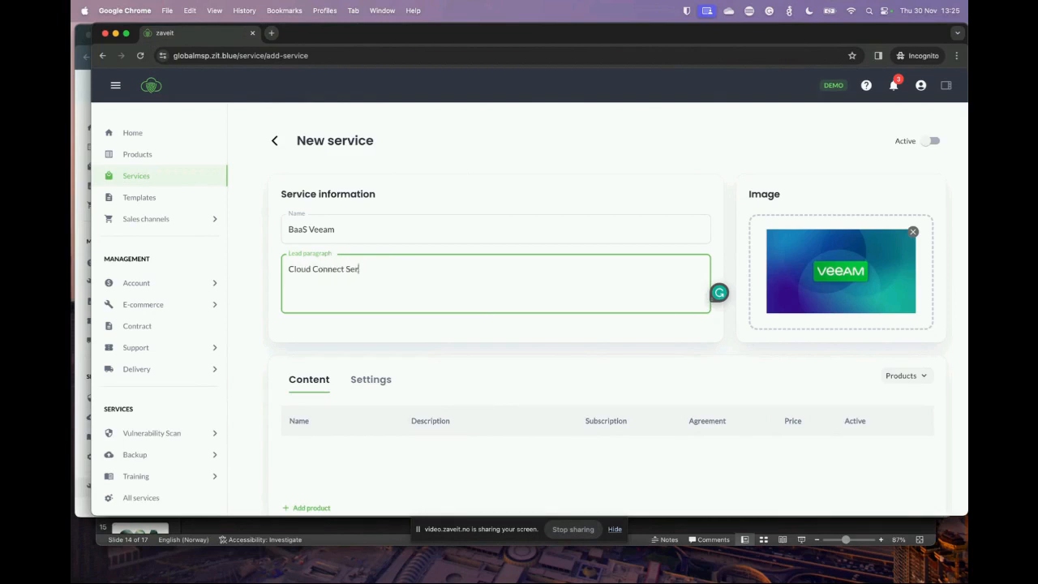
pyautogui.write(' as a service')
pyautogui.scroll(-3, 449, 352)
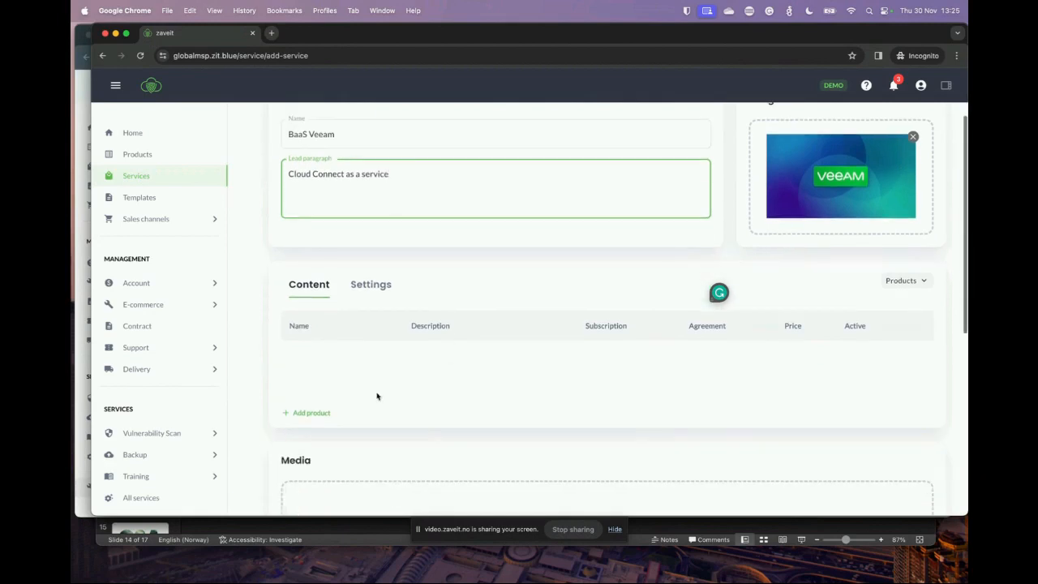
# Add the Veeam VM Backup product to the service
pyautogui.click(323, 414)
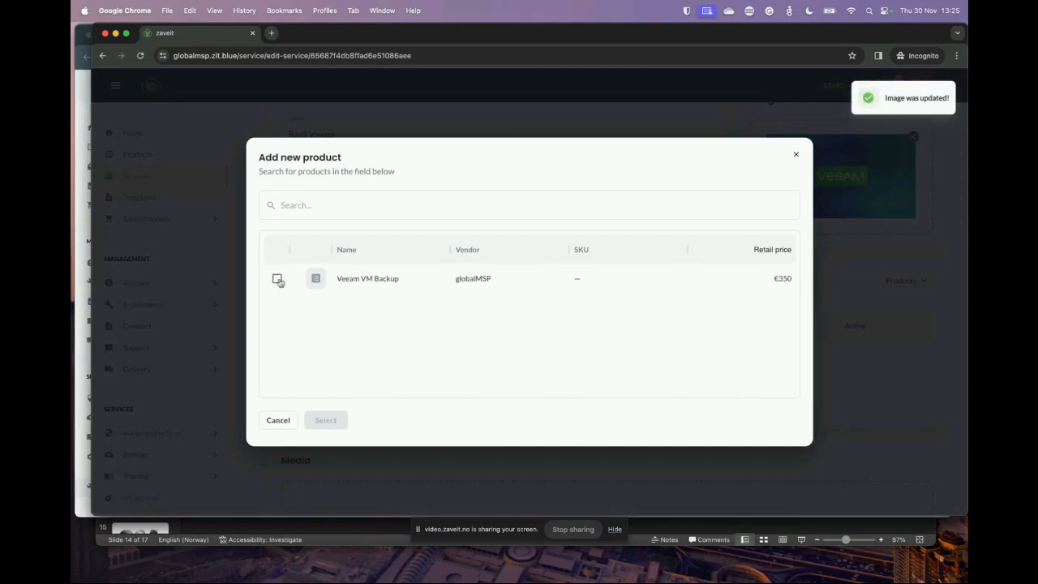
pyautogui.click(277, 279)
pyautogui.click(332, 421)
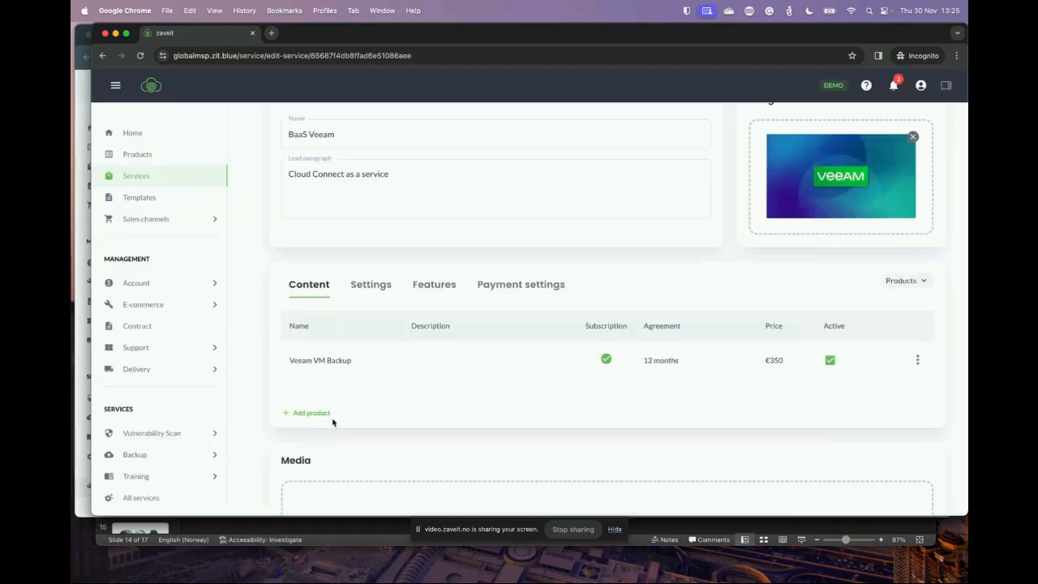
# Set the service currency to EUR, leaving Available to unselected
pyautogui.click(377, 292)
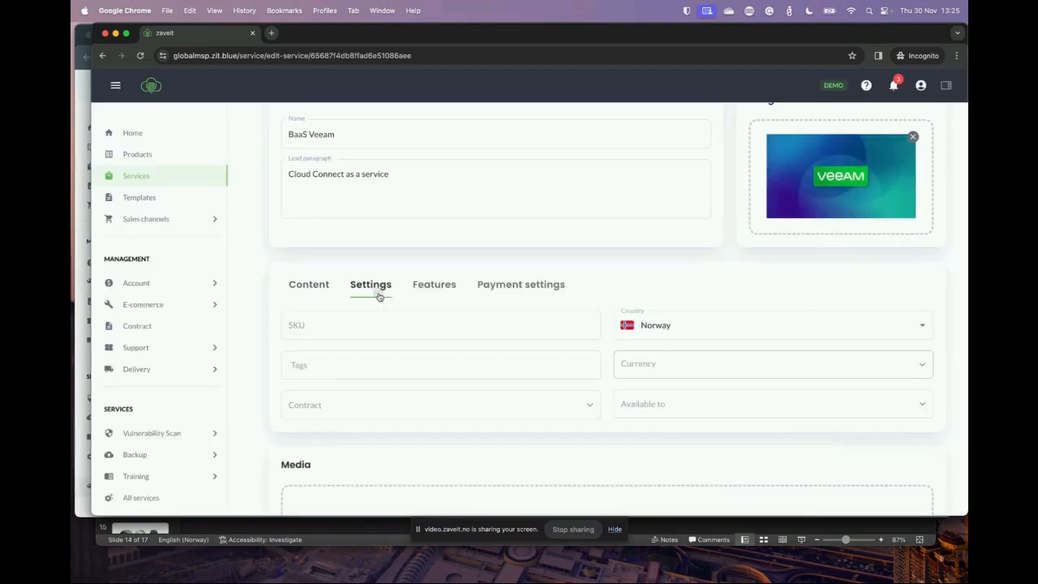
pyautogui.click(759, 408)
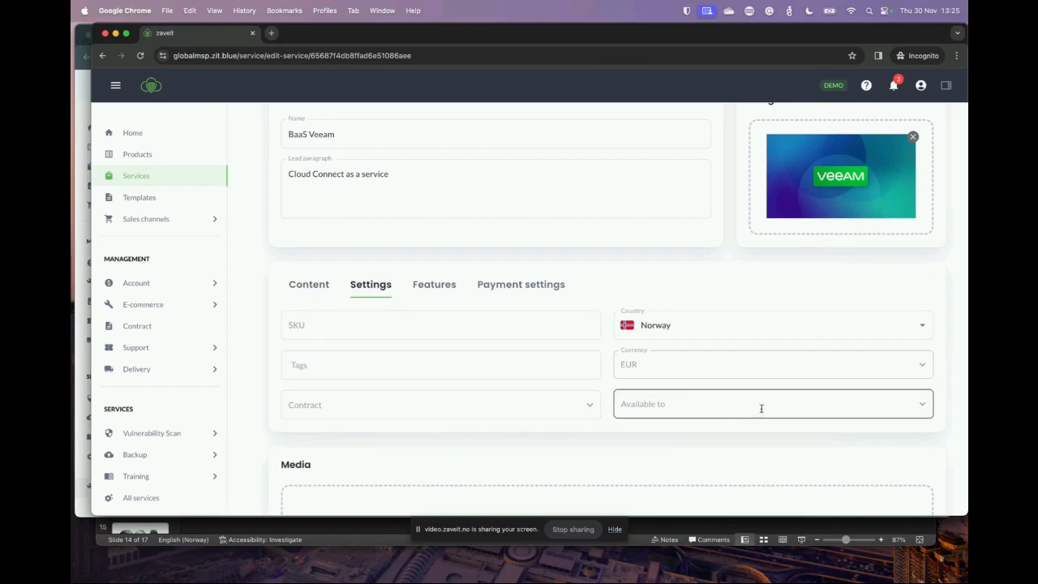
pyautogui.click(925, 404)
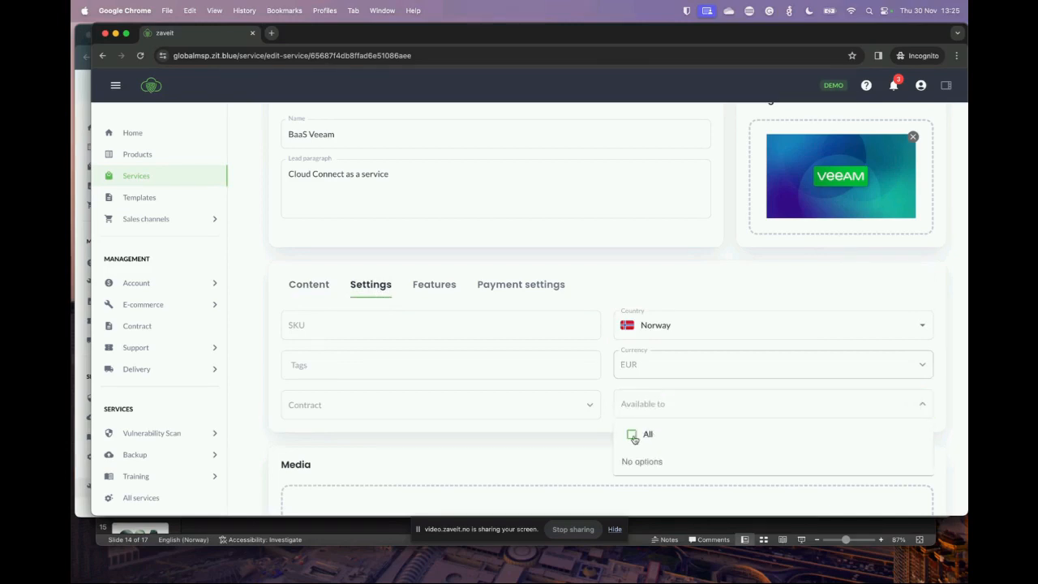
pyautogui.click(670, 404)
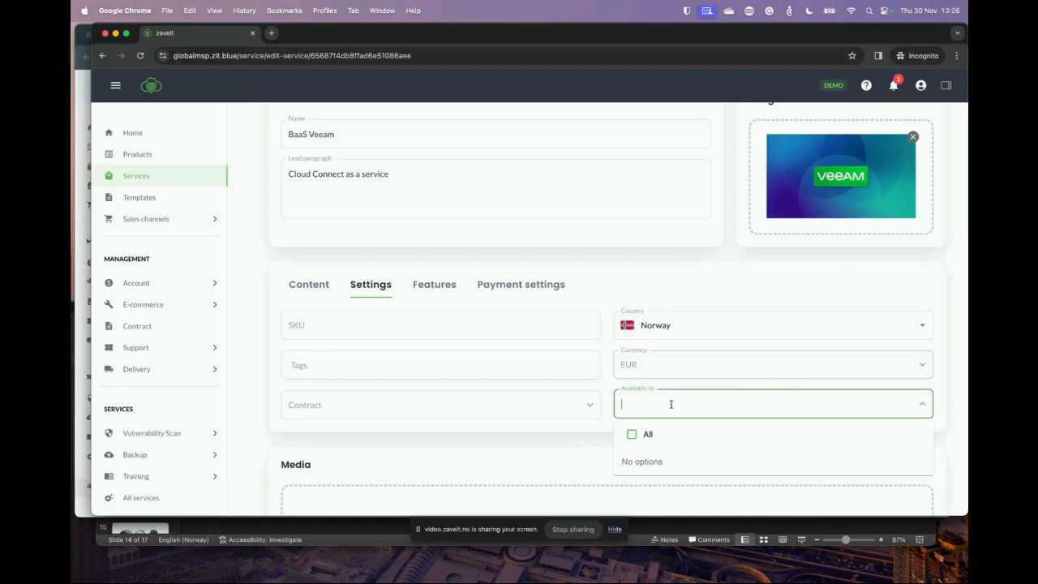
pyautogui.click(632, 293)
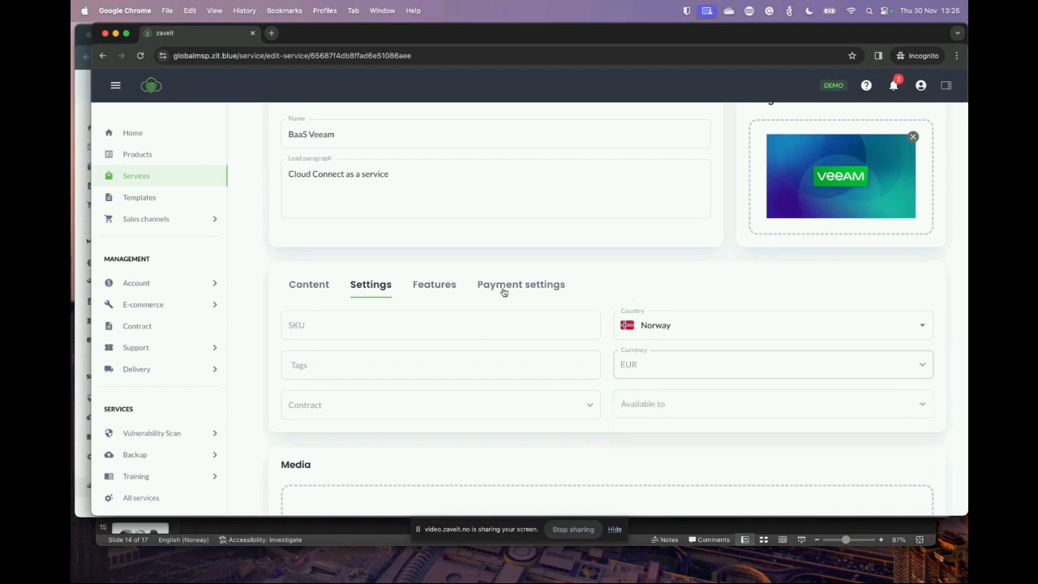
pyautogui.click(449, 284)
# In Payment settings, change the Yearly billing cycle discount from 12 to 20 and save
pyautogui.click(490, 283)
pyautogui.scroll(-2, 457, 345)
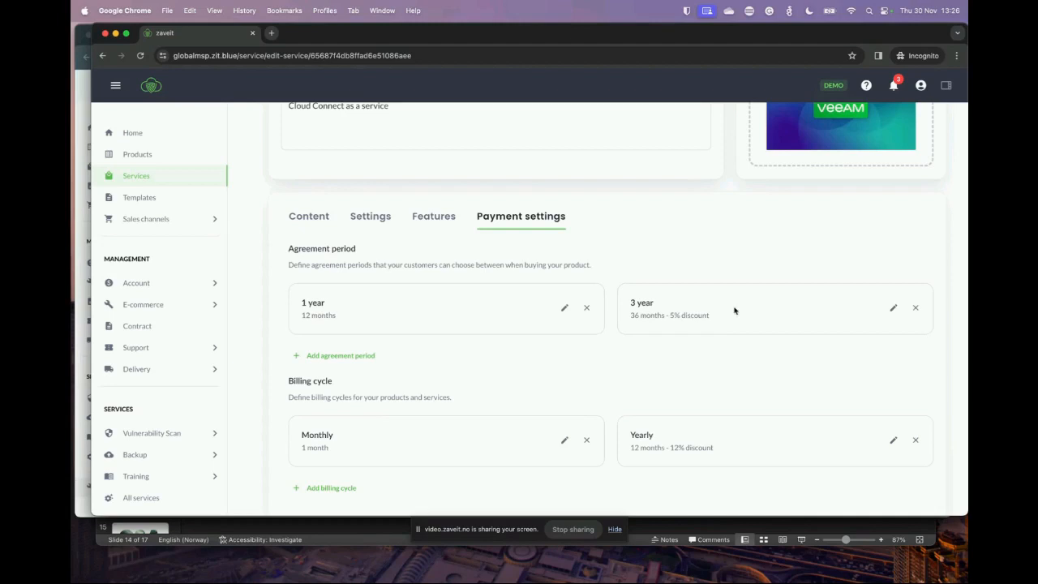
pyautogui.scroll(-1, 722, 323)
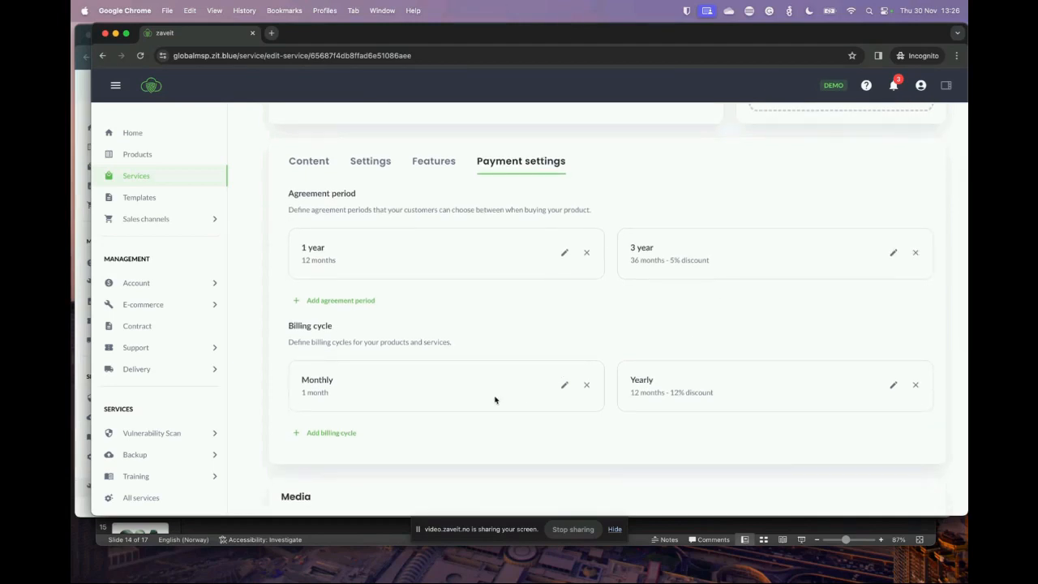
pyautogui.scroll(-1, 704, 421)
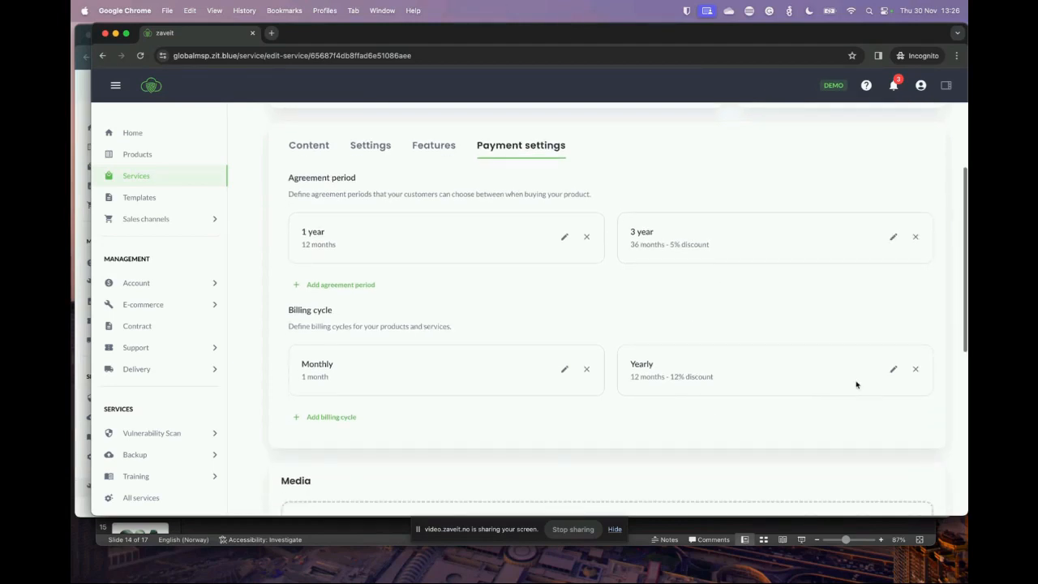
pyautogui.click(893, 370)
pyautogui.click(612, 295)
pyautogui.press('BackSpace')
pyautogui.press('BackSpace')
pyautogui.write('20')
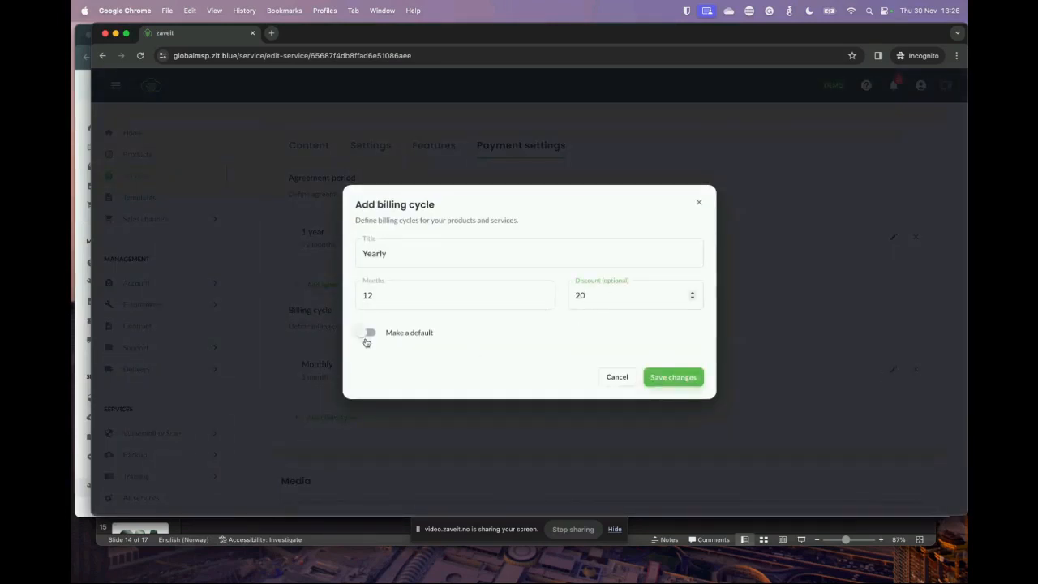
pyautogui.click(675, 378)
pyautogui.scroll(-5, 521, 294)
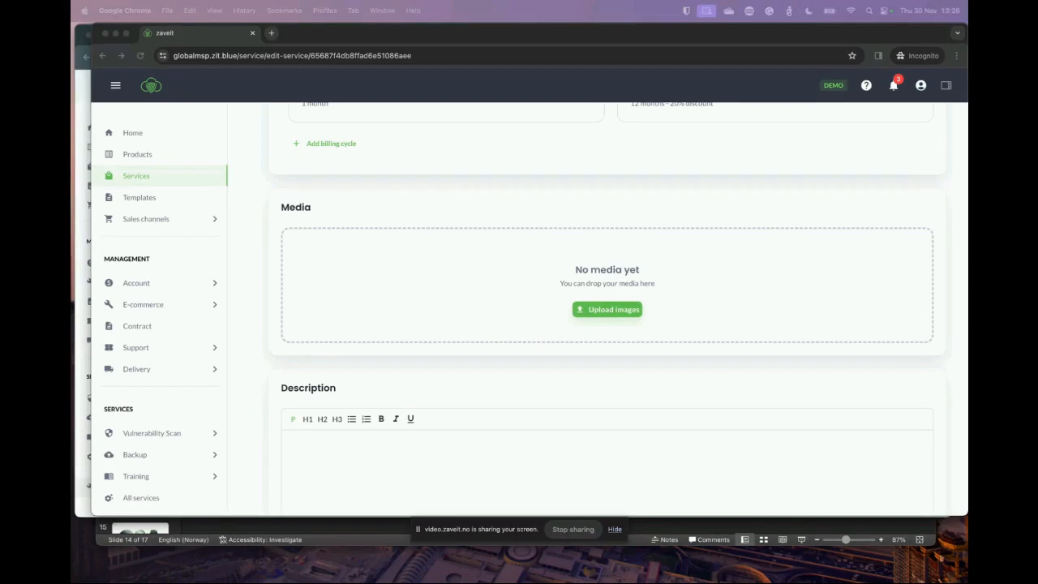
# Add two media images, paste the Veeam Cloud Connect for VMs description, and save the service
pyautogui.moveTo(81, 202); pyautogui.dragTo(428, 309)
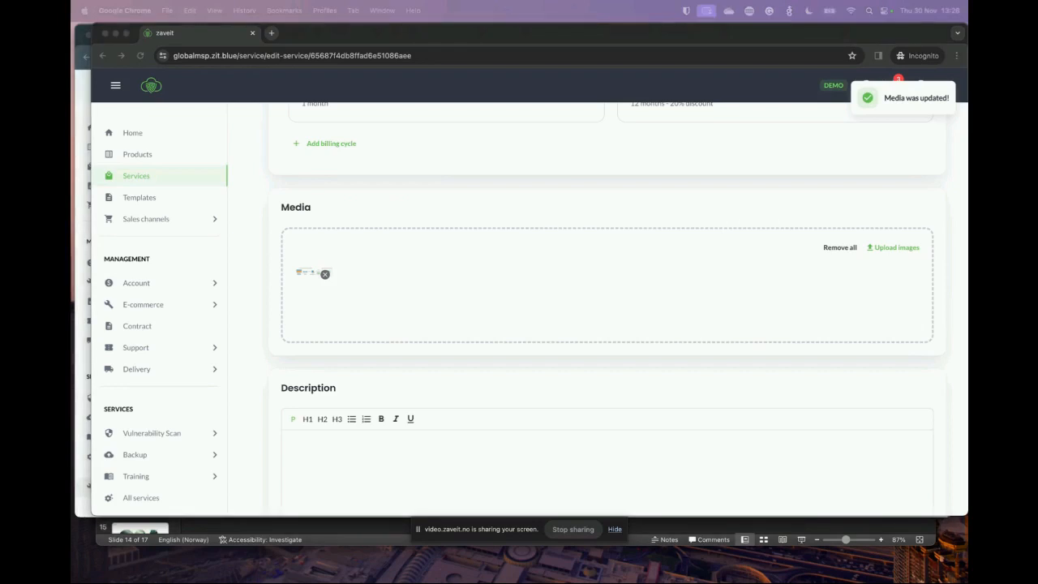
pyautogui.moveTo(382, 118); pyautogui.dragTo(469, 297)
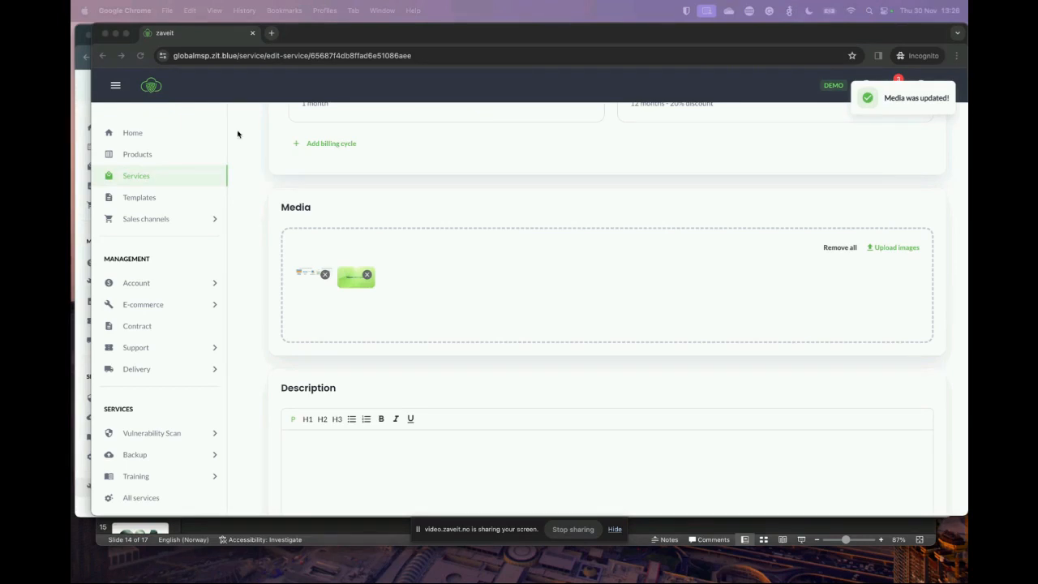
pyautogui.click(424, 459)
pyautogui.press('super+v')
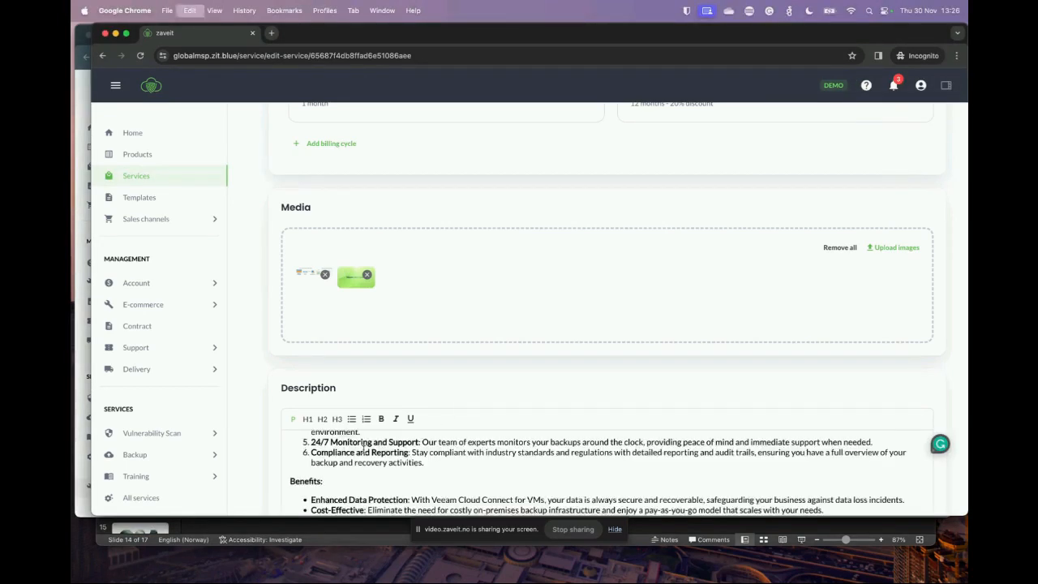
pyautogui.scroll(-2, 491, 382)
pyautogui.scroll(2, 489, 381)
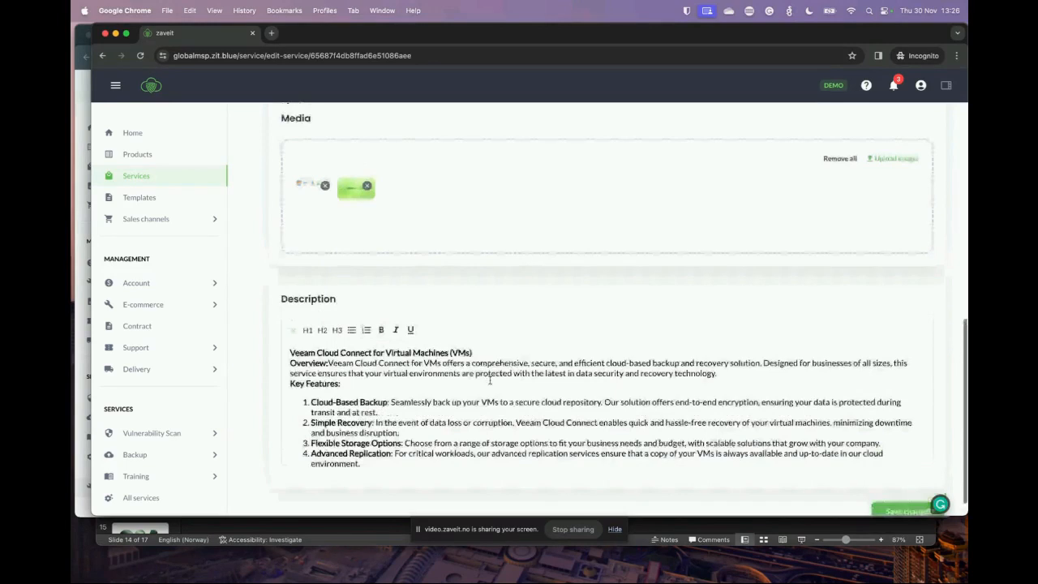
pyautogui.scroll(1, 490, 380)
pyautogui.scroll(-2, 573, 295)
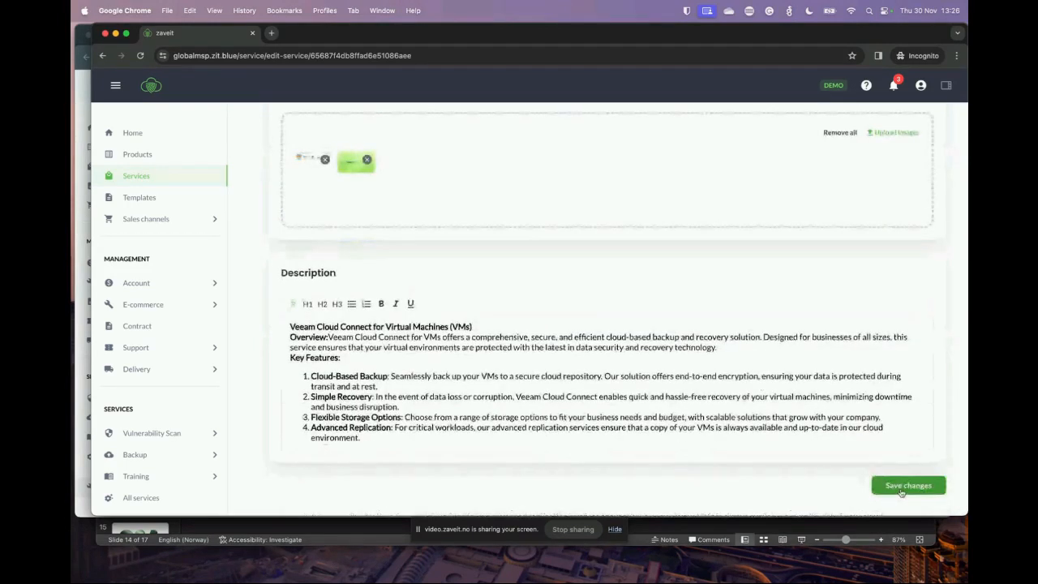
pyautogui.click(901, 491)
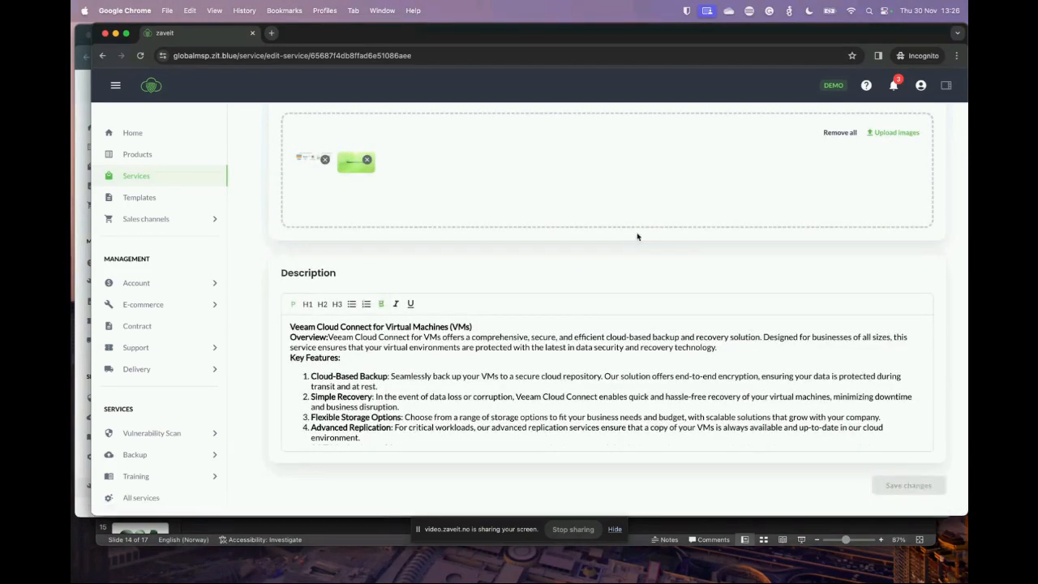
pyautogui.scroll(3, 624, 229)
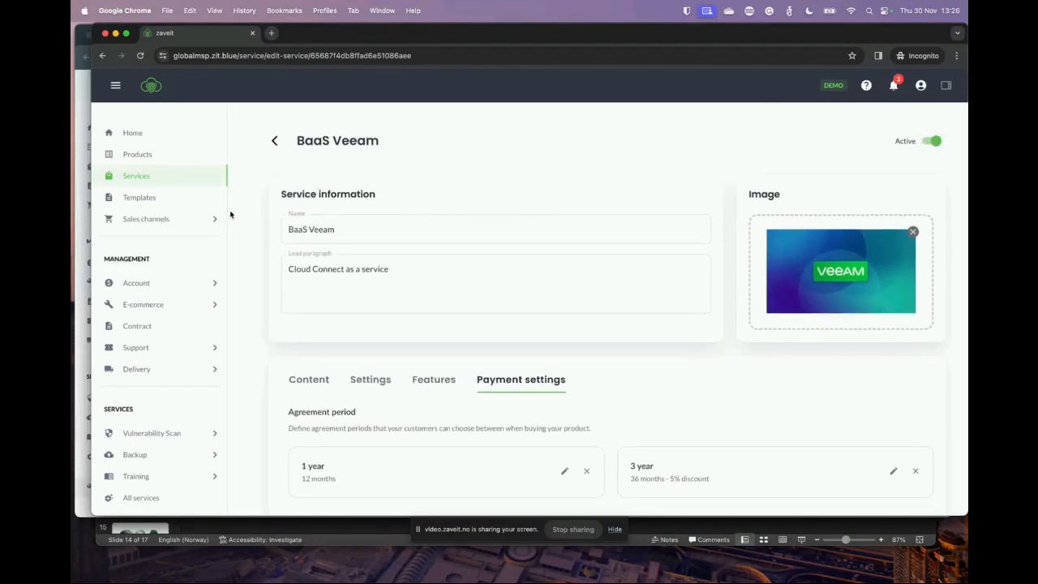
# Switch to the Chrome window showing the Veeam Cloud Connect deployment Summary page
pyautogui.click(198, 230)
pyautogui.scroll(-4, 190, 284)
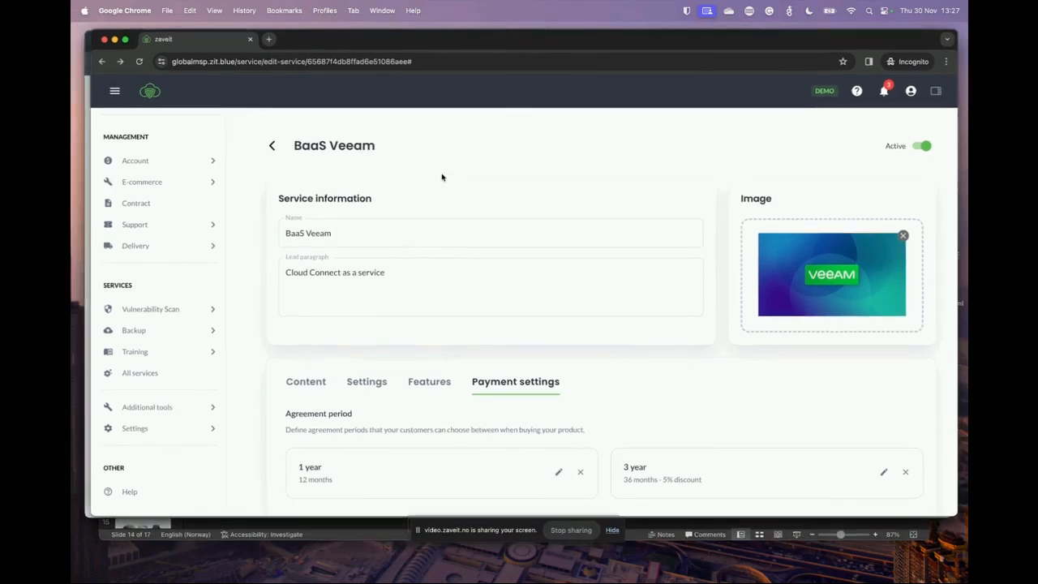
pyautogui.hotkey('ctrl', 'Up')
pyautogui.click(601, 349)
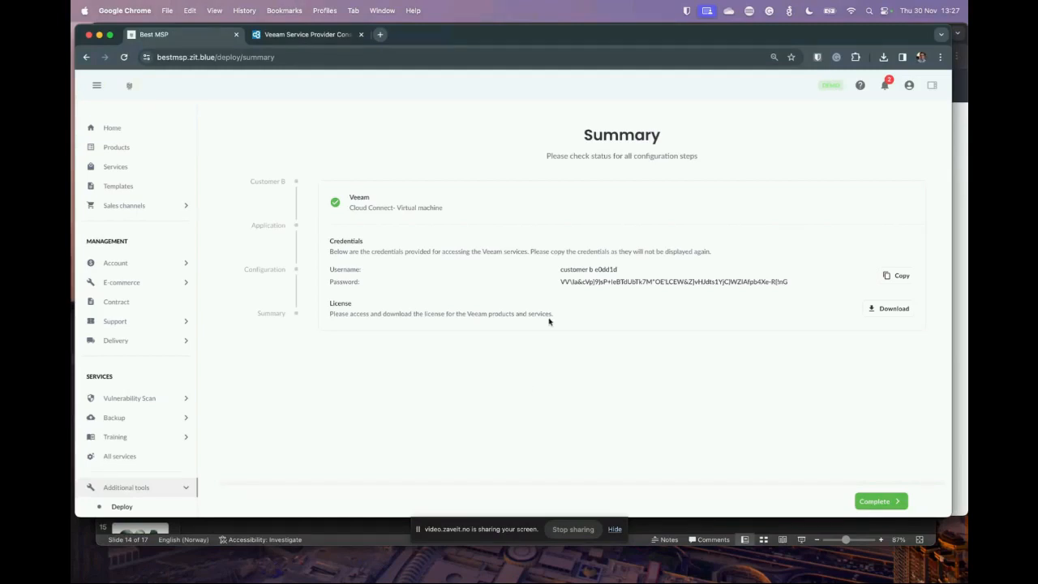
# Review the generated credentials on the Summary page and complete the deployment
pyautogui.moveTo(546, 281); pyautogui.dragTo(666, 281)
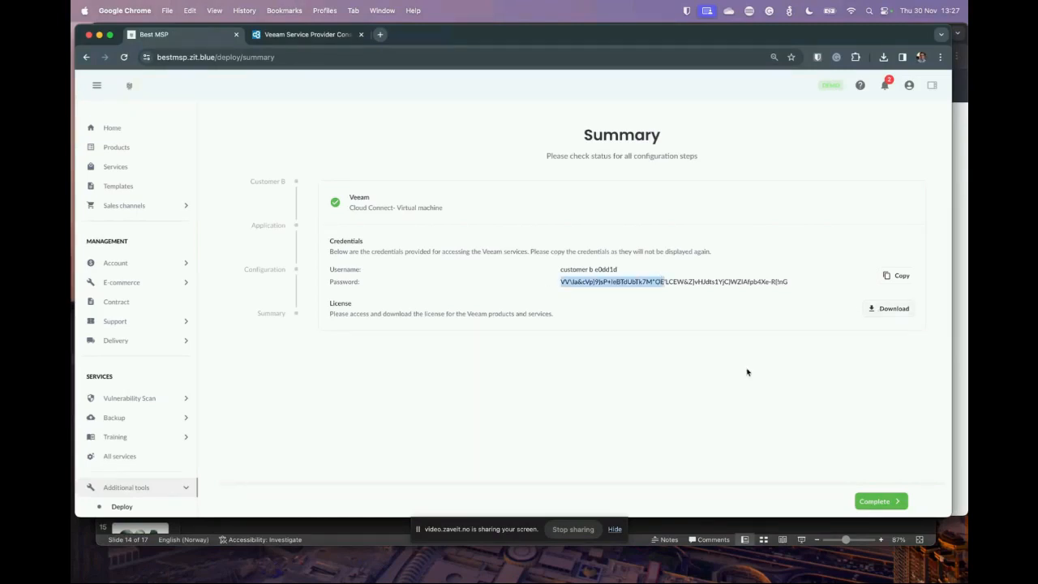
pyautogui.click(702, 390)
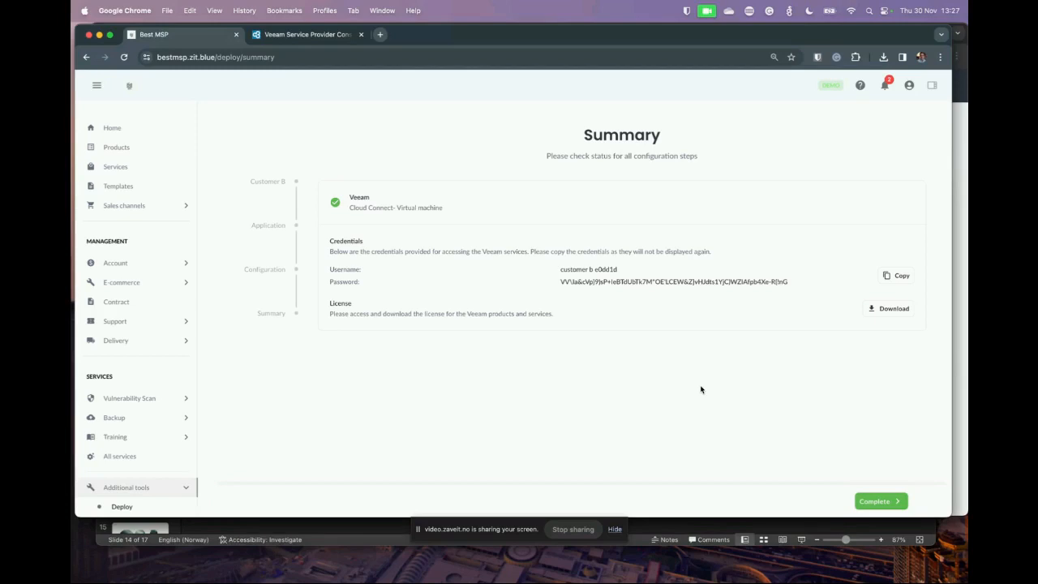
pyautogui.click(879, 501)
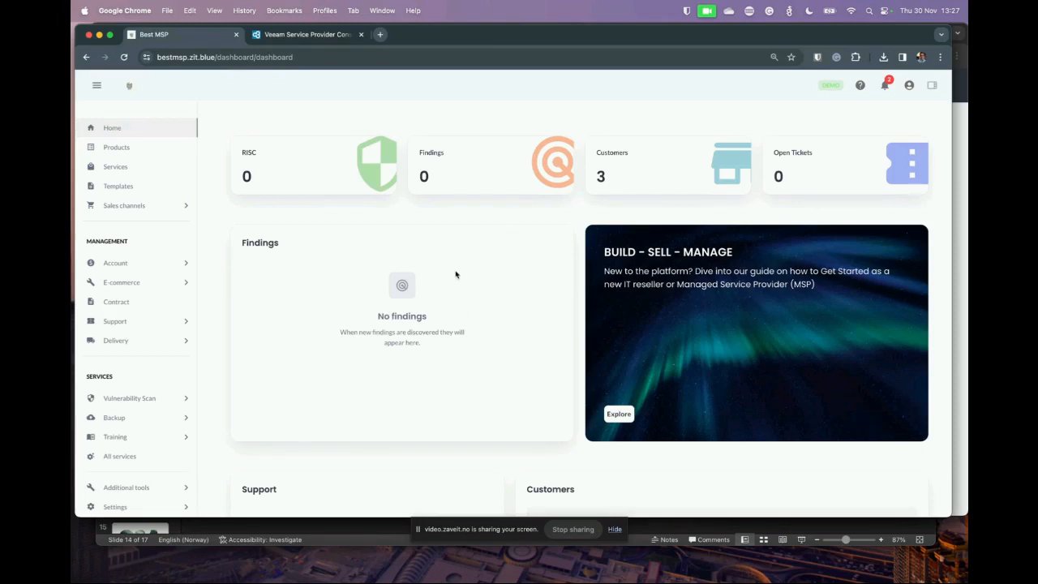
# Bring the webinar presentation forward, start the slide show, and advance to the Q&A slide
pyautogui.hotkey('ctrl', 'Up')
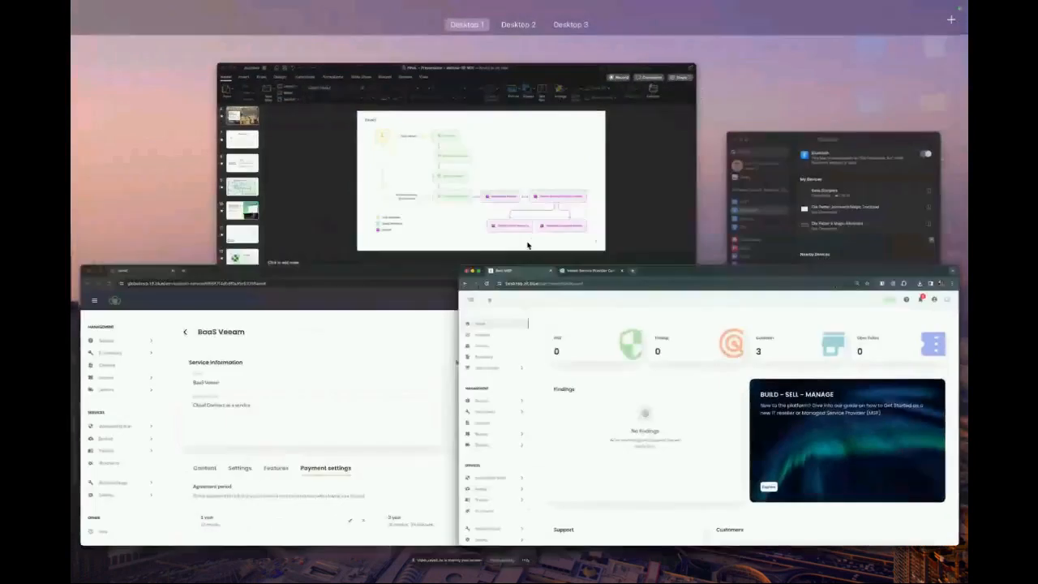
pyautogui.click(560, 262)
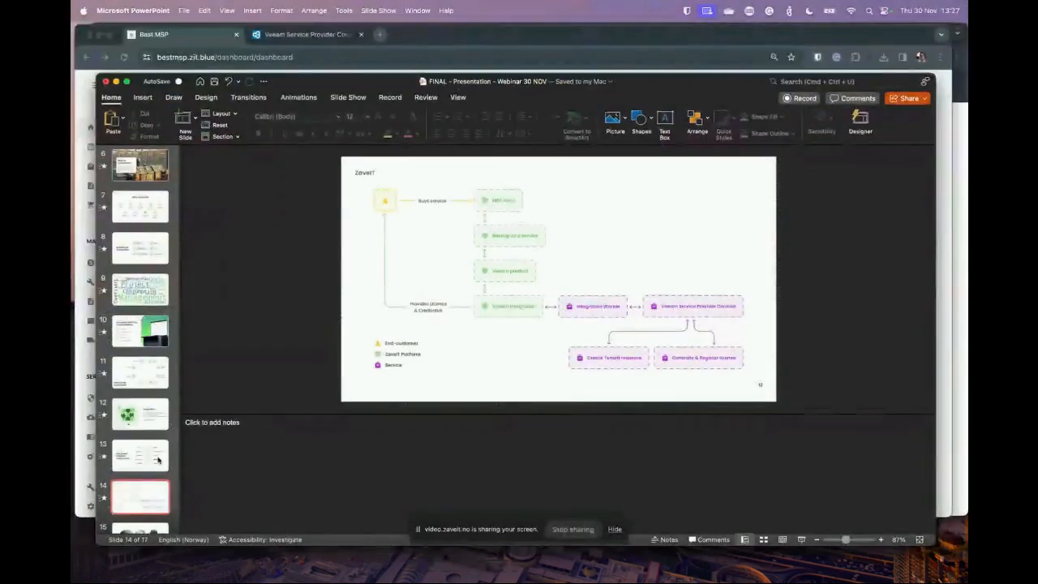
pyautogui.click(182, 505)
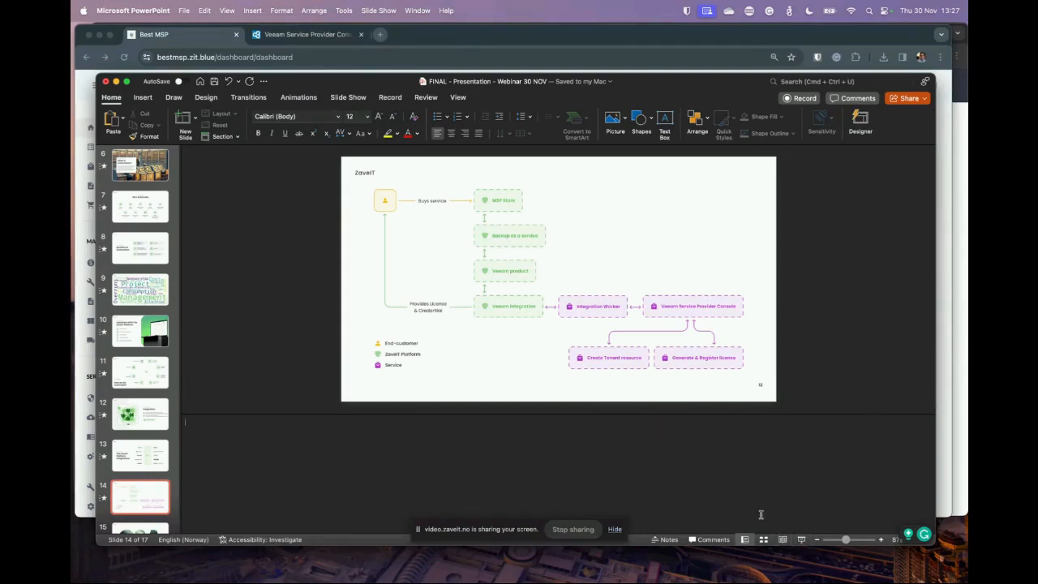
pyautogui.click(801, 540)
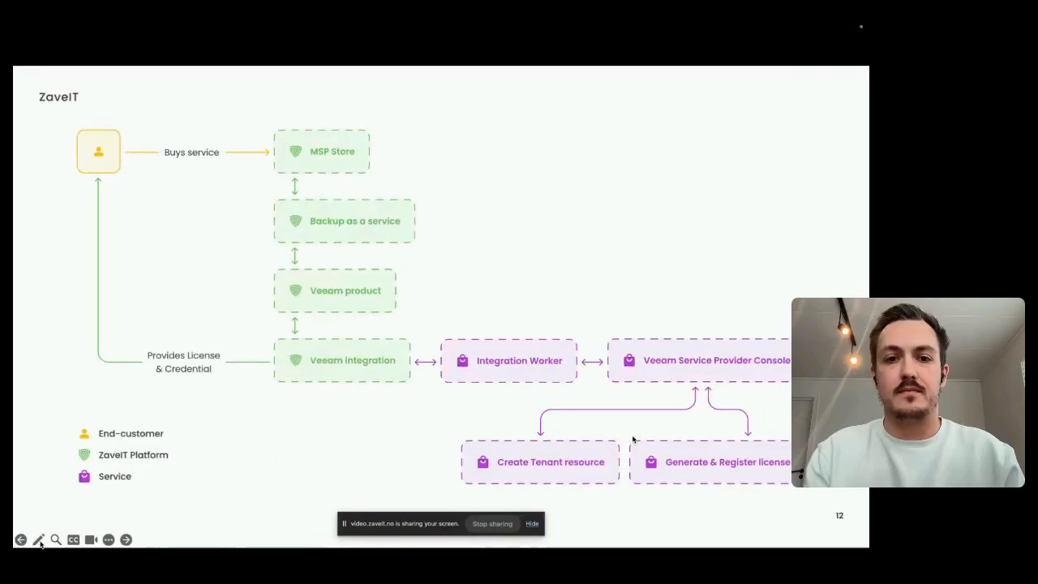
pyautogui.click(720, 441)
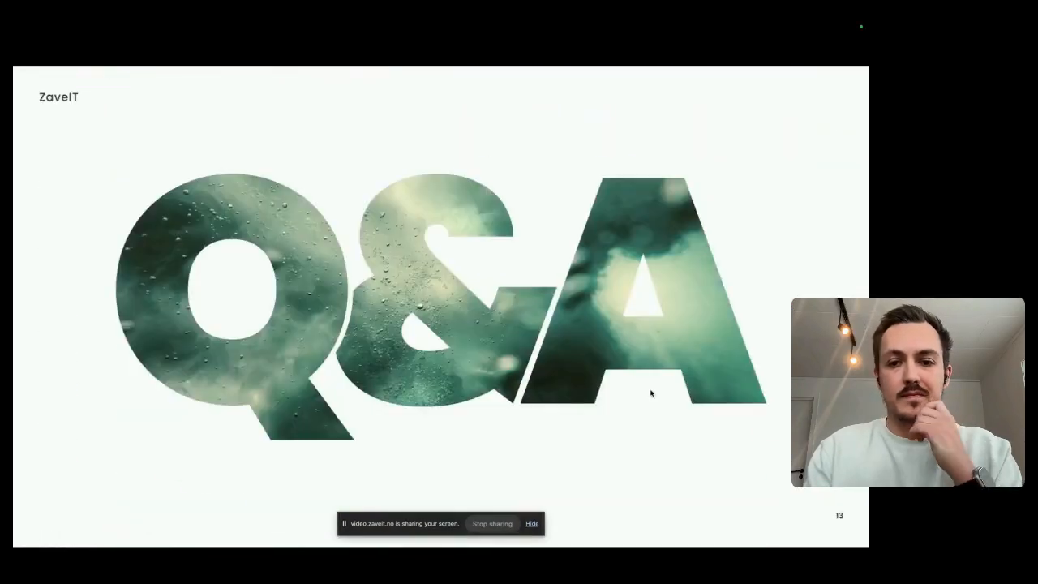